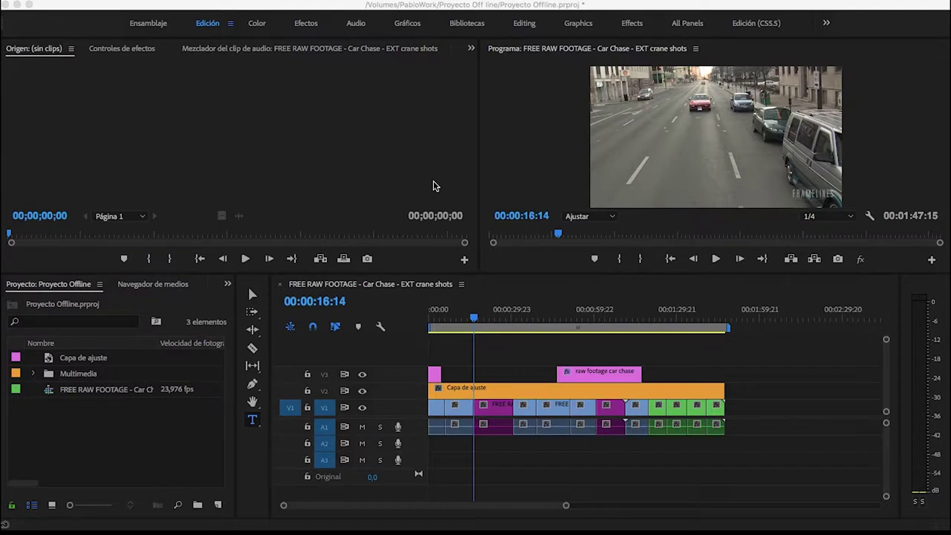
Step: Scrub the car chase playhead back to the start, then to about 00:00:41:20, and open File
click(475, 320)
drag(474, 319, 422, 321)
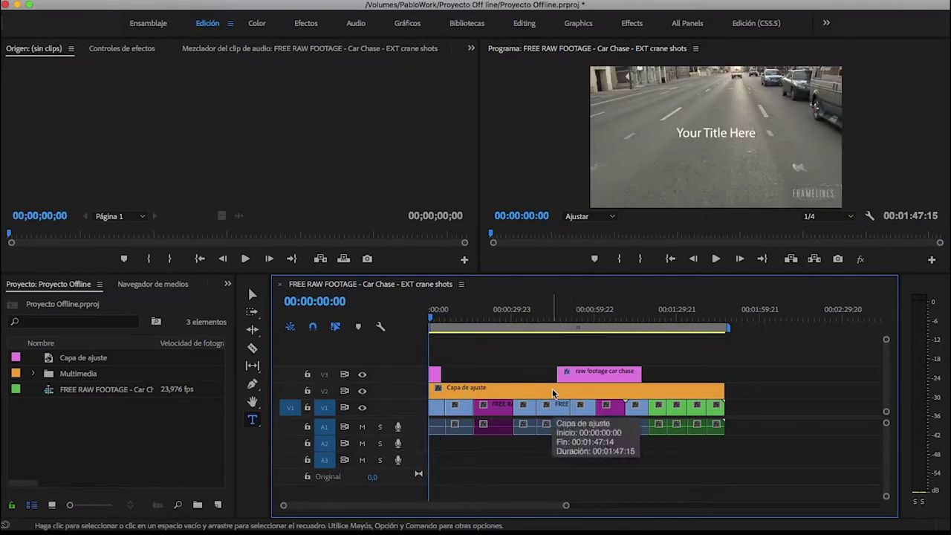
drag(553, 319, 543, 318)
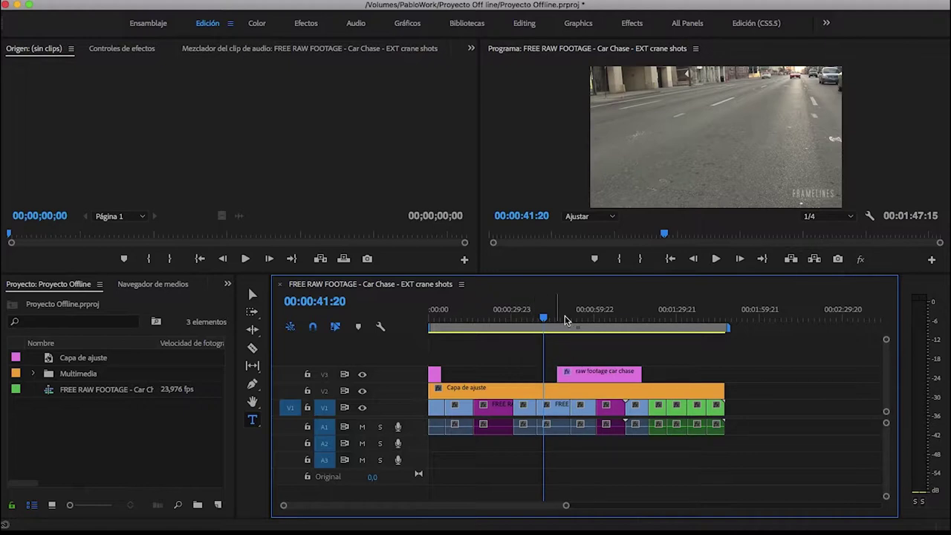
click(137, 1)
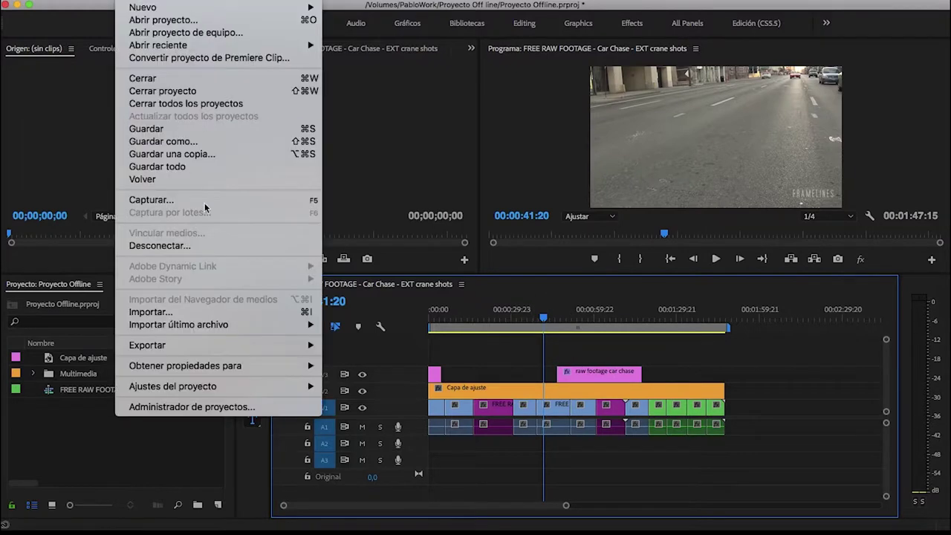
Step: Open File > Export > Media and widen the settings side over the preview
mouse_move(255, 349)
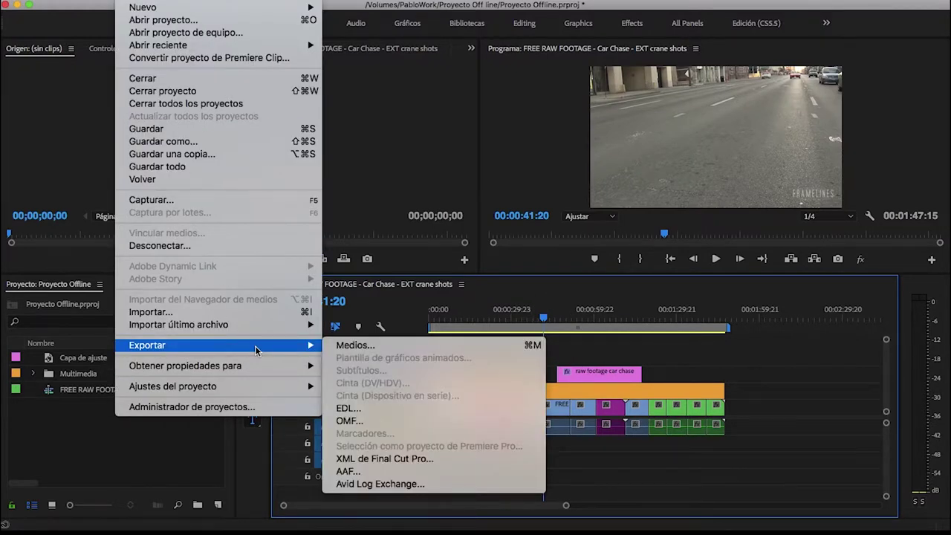
click(341, 352)
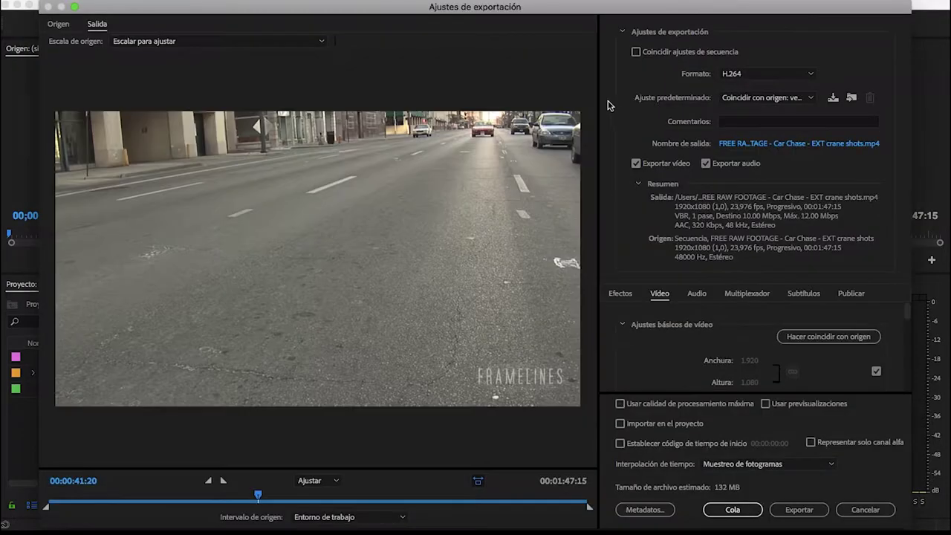
drag(588, 9, 584, 9)
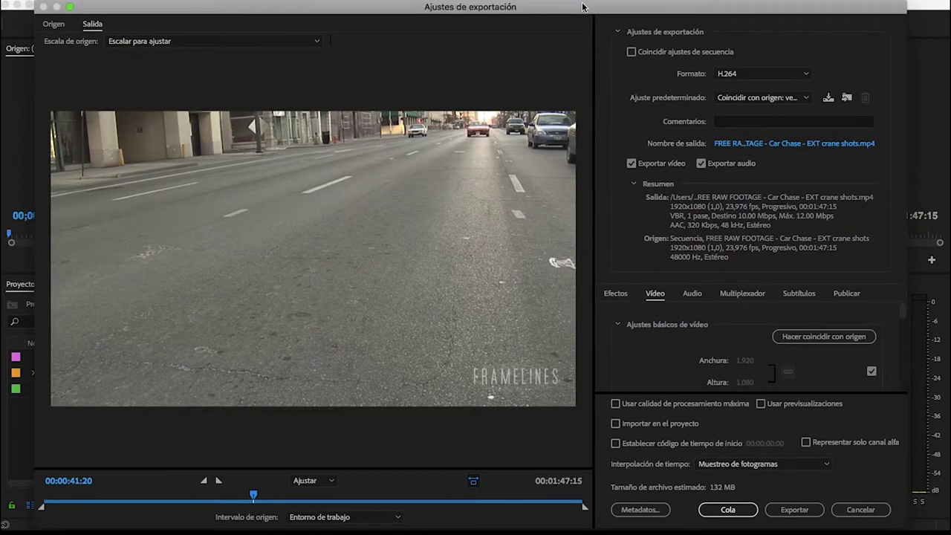
drag(595, 111, 476, 111)
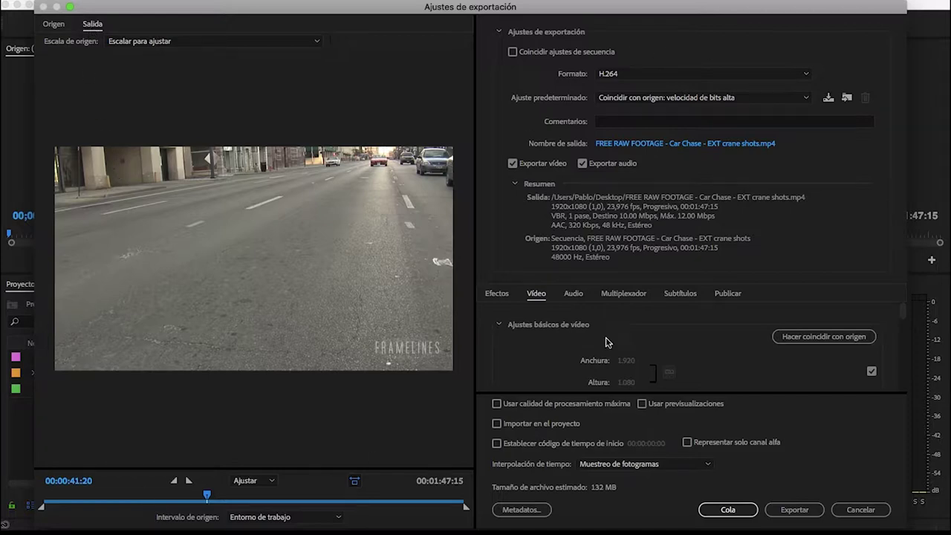
Step: Check the Origen tab, return to Salida, and bring the dialog fully into view
click(55, 27)
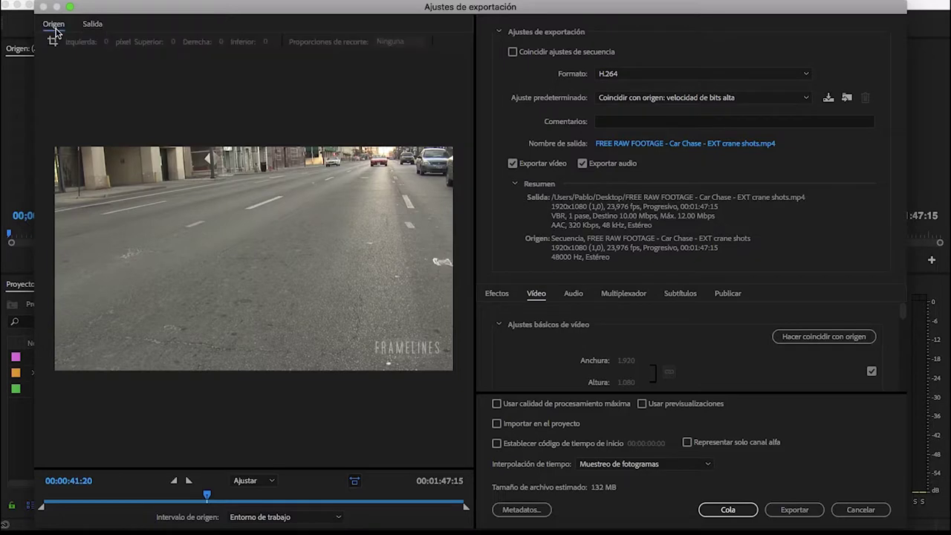
click(94, 29)
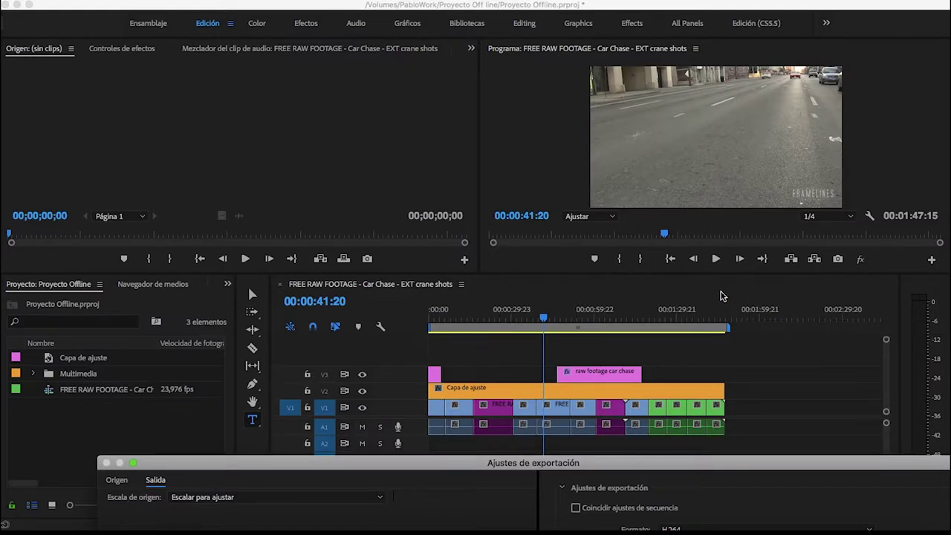
mouse_move(560, 463)
mouse_down()
mouse_move(501, 9)
mouse_move(512, 2)
mouse_up()
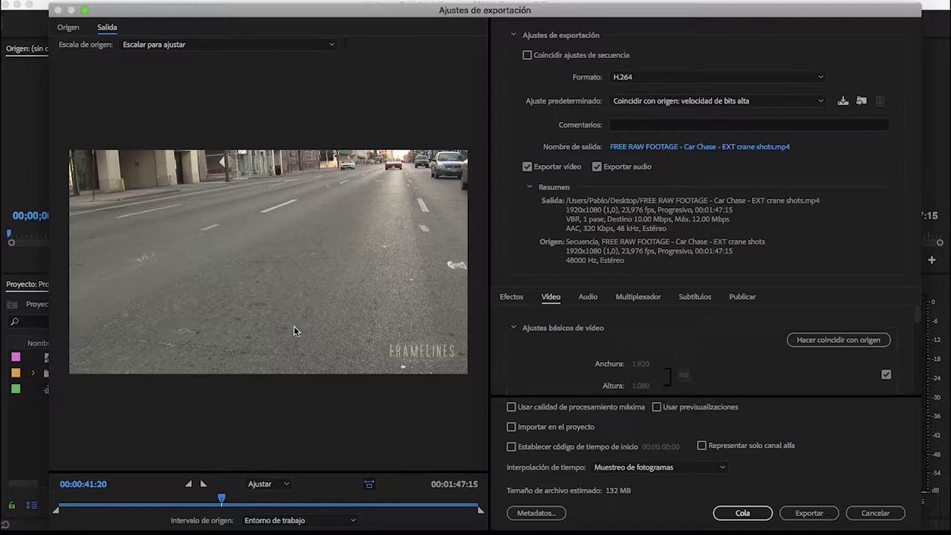
Step: Set Intervalo de origen to Toda la secuencia so the whole car chase exports
click(325, 522)
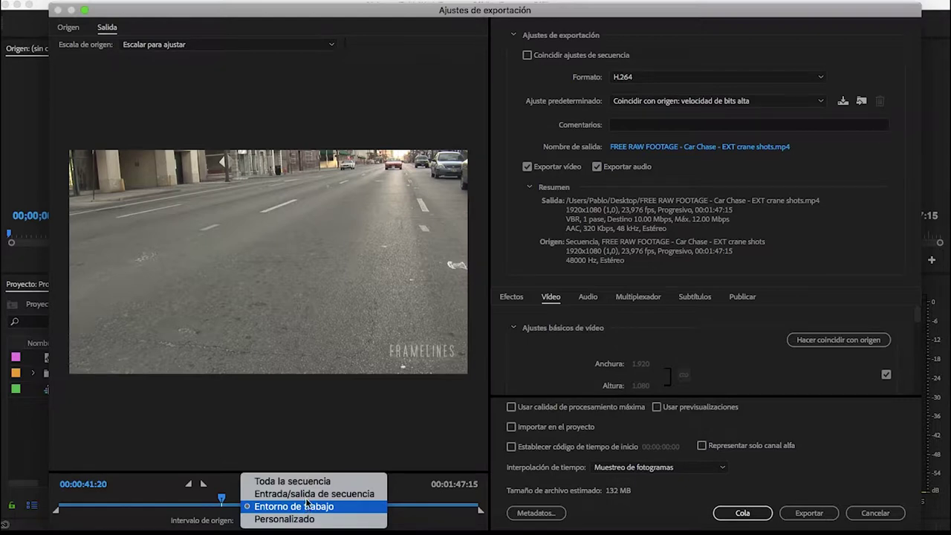
click(309, 507)
drag(221, 500, 214, 500)
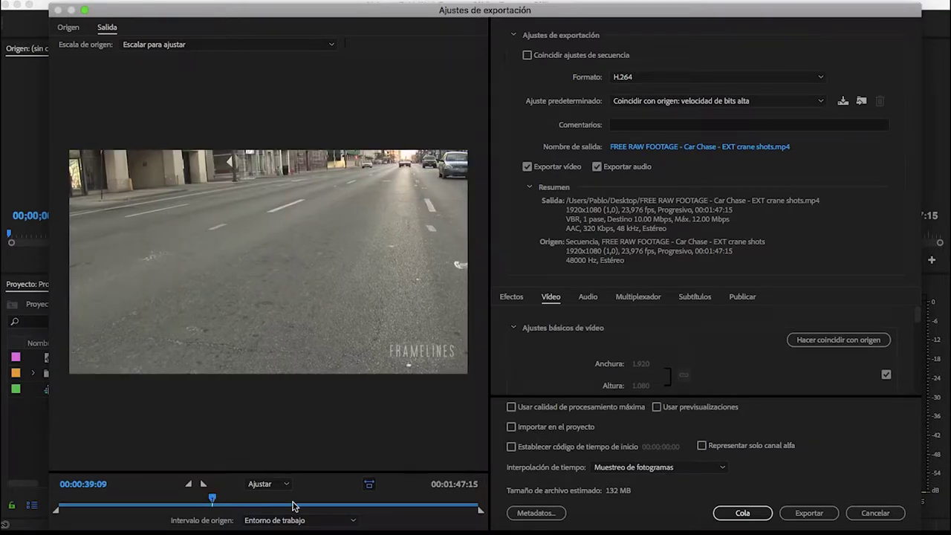
click(342, 520)
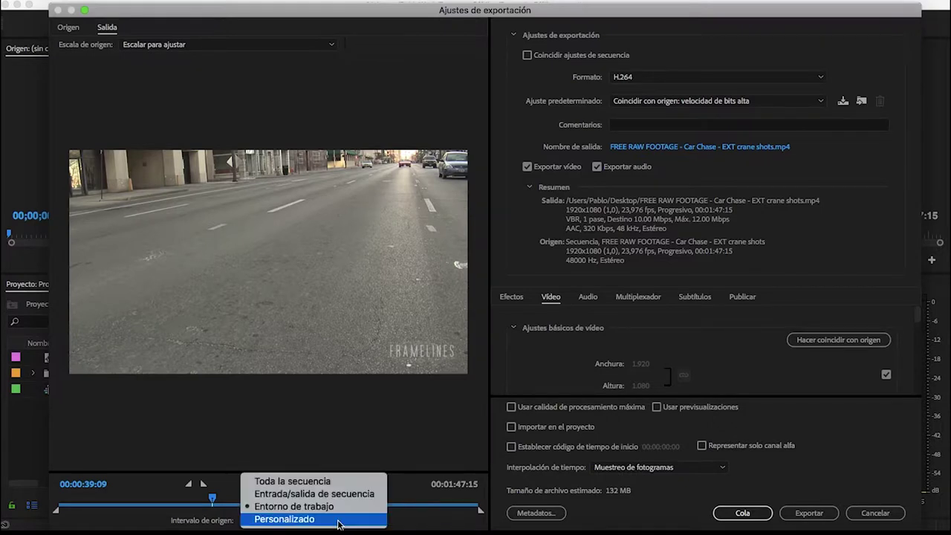
click(342, 482)
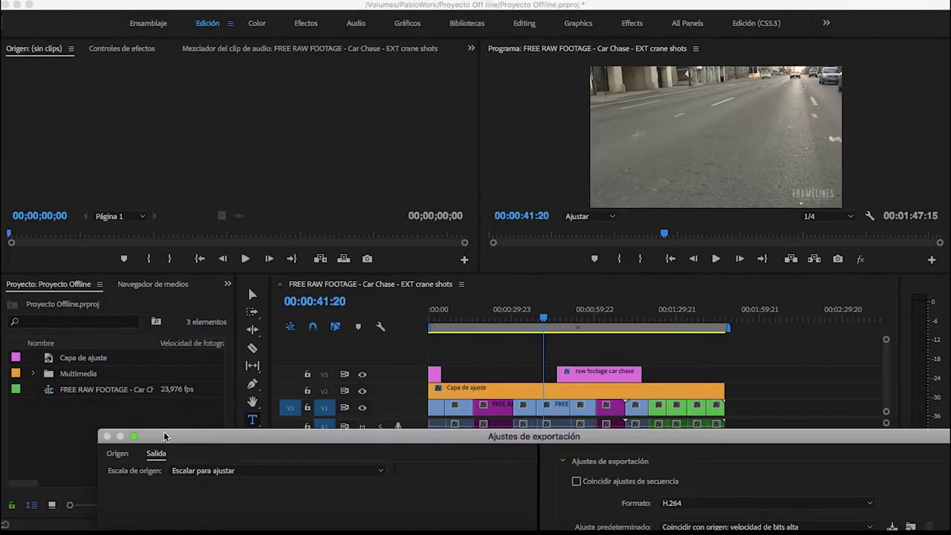
Step: Move the export window down to reveal the timeline, then bring it back
drag(485, 11, 532, 472)
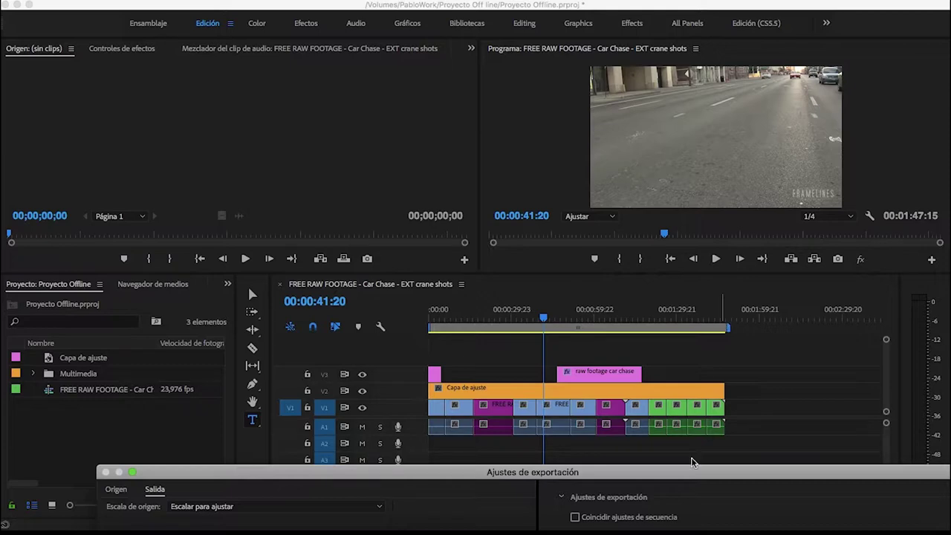
drag(648, 476, 589, 4)
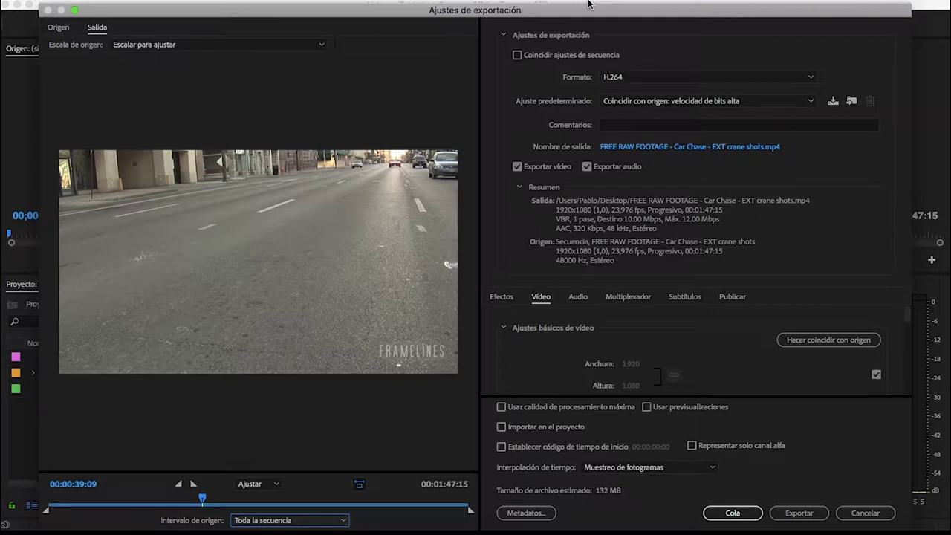
drag(589, 3, 587, 1)
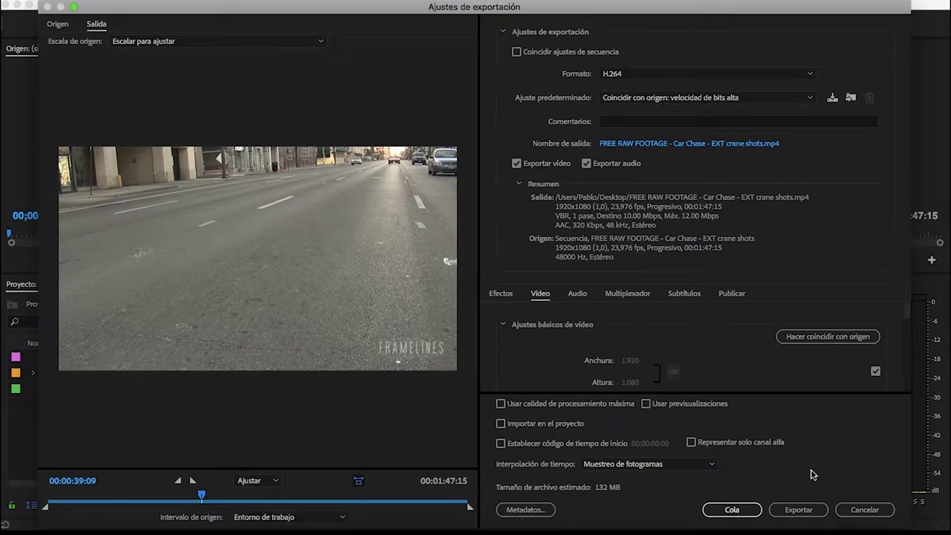
Step: Review the Intervalo de origen choices without changing them and cancel the export dialog
click(316, 516)
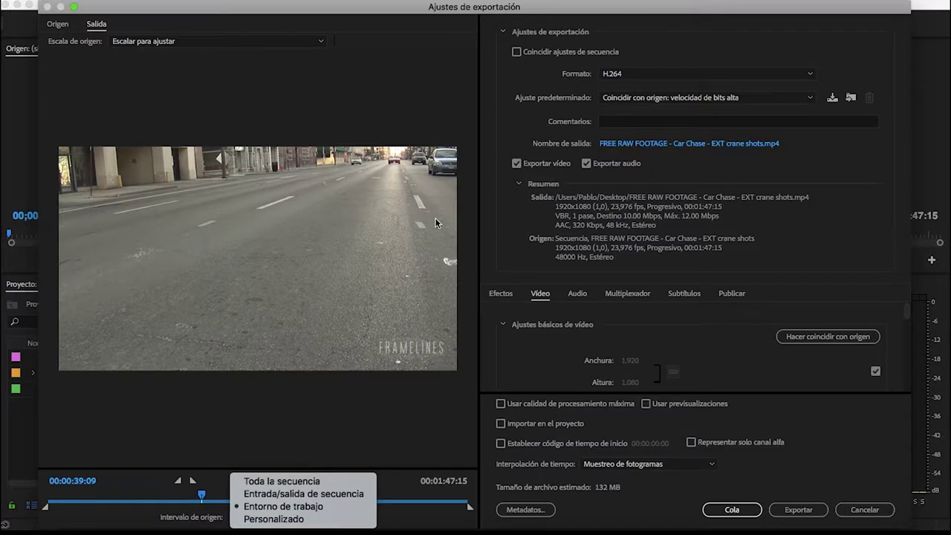
click(549, 13)
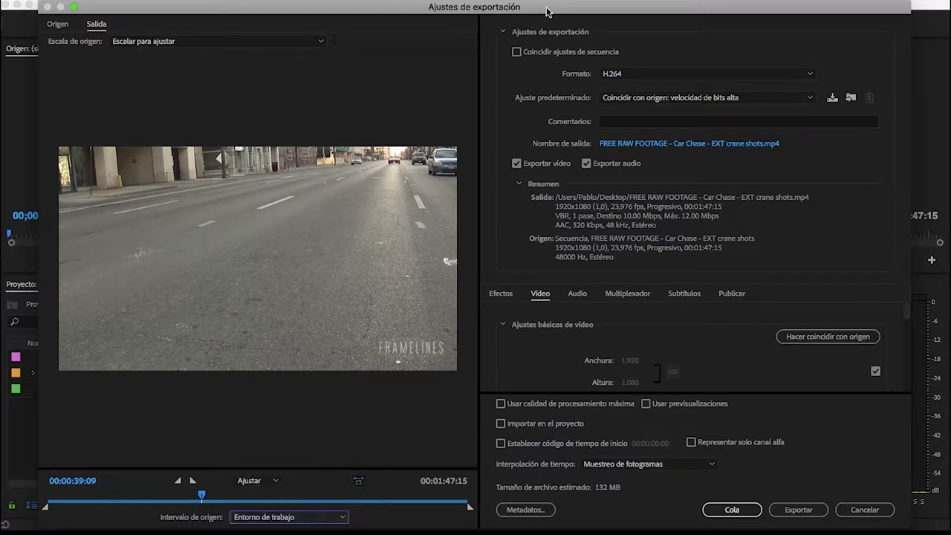
click(869, 509)
click(328, 517)
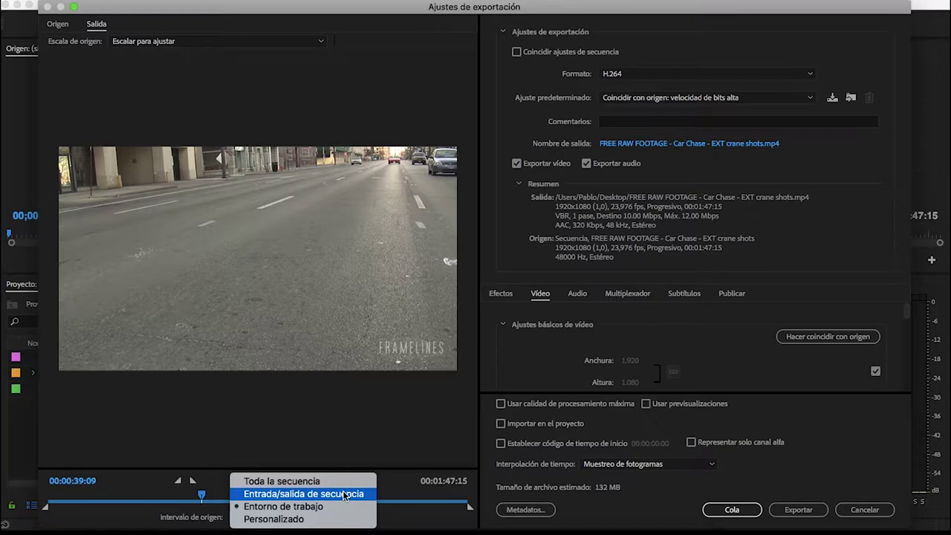
click(879, 510)
drag(541, 316, 473, 317)
Step: Mark In at 00:00:16:14 and Out at 00:01:34:01, then reopen export settings with Ctrl+M
key(i)
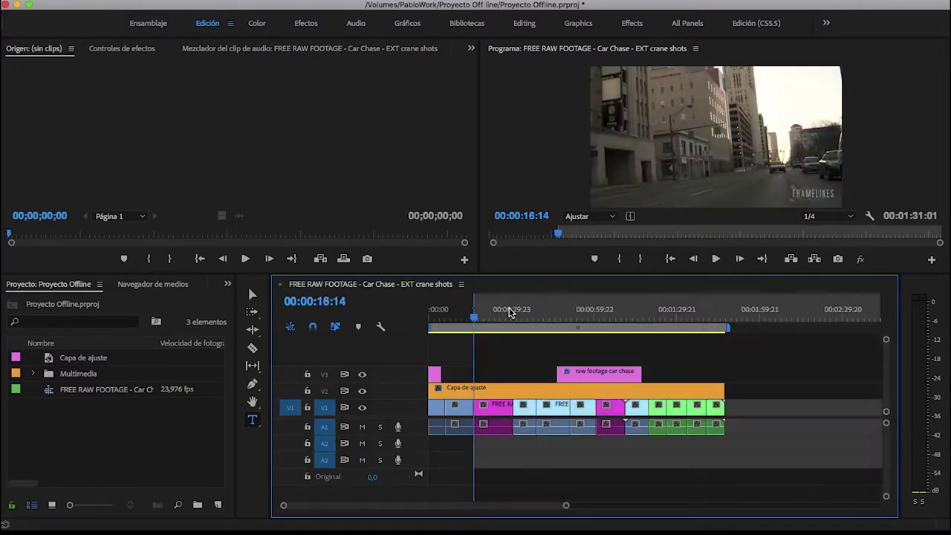
key(Down)
key(Down)
key(Down)
key(Down)
key(Down)
key(Down)
key(Down)
key(Down)
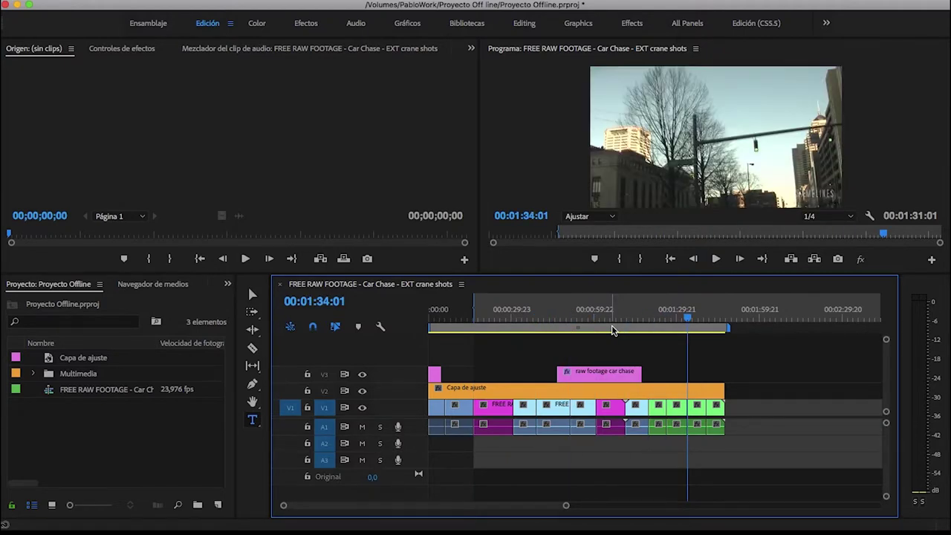
key(o)
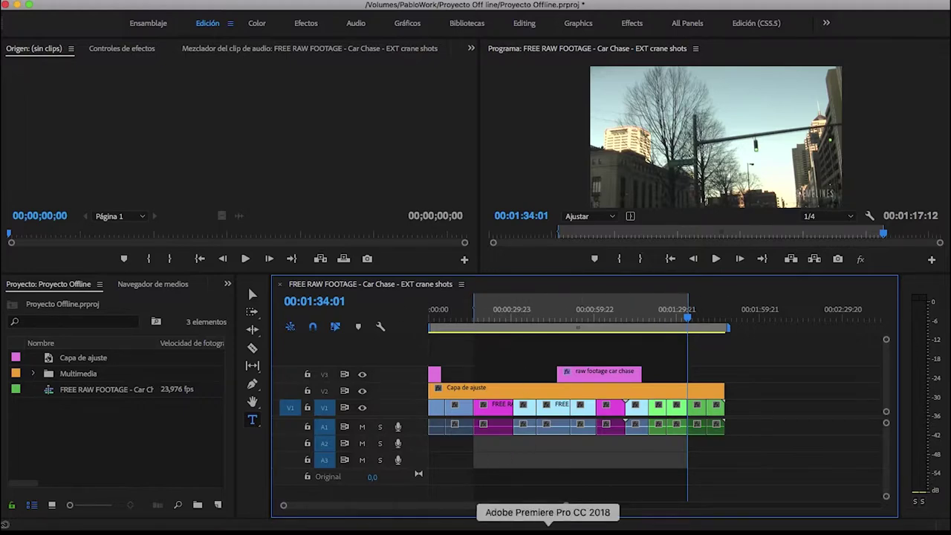
key(ctrl+m)
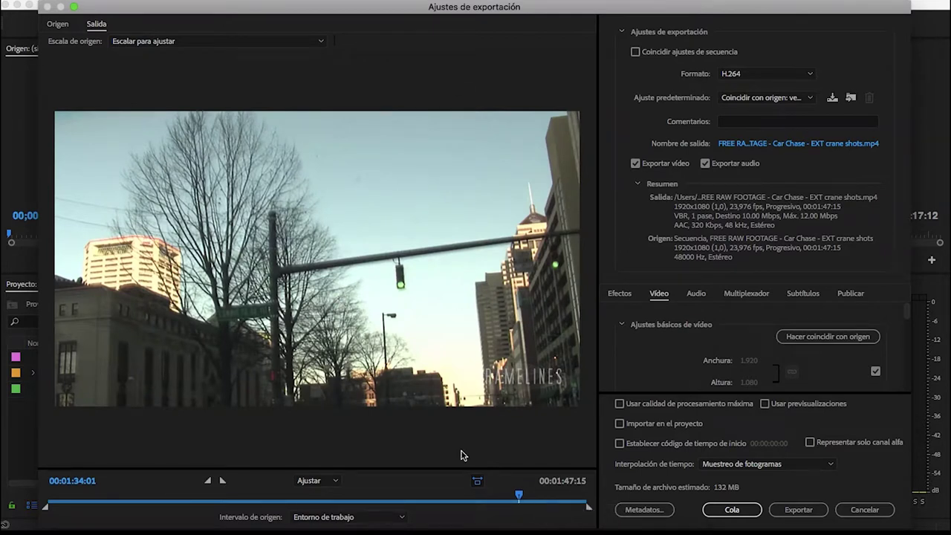
click(347, 516)
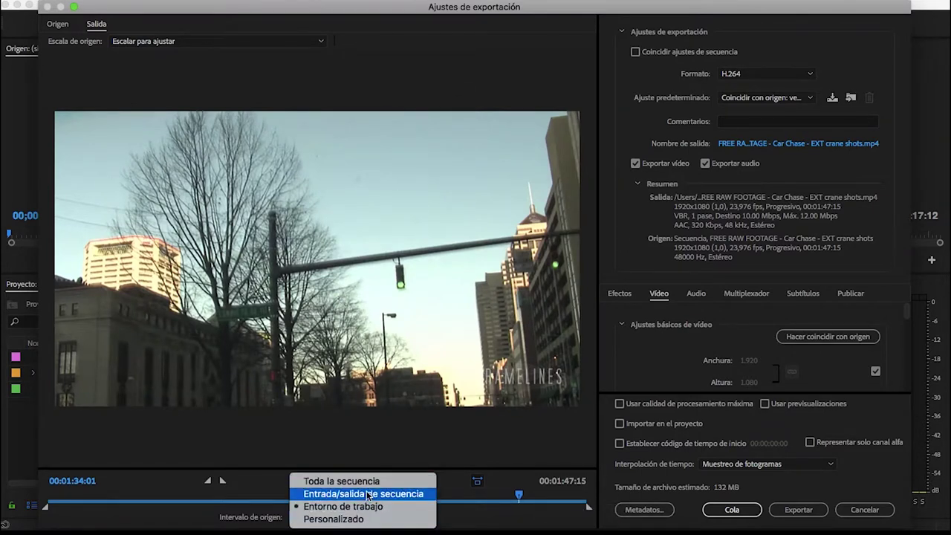
Step: Export only the sequence In/Out range, widen the settings, and toggle Match Sequence Settings
click(368, 494)
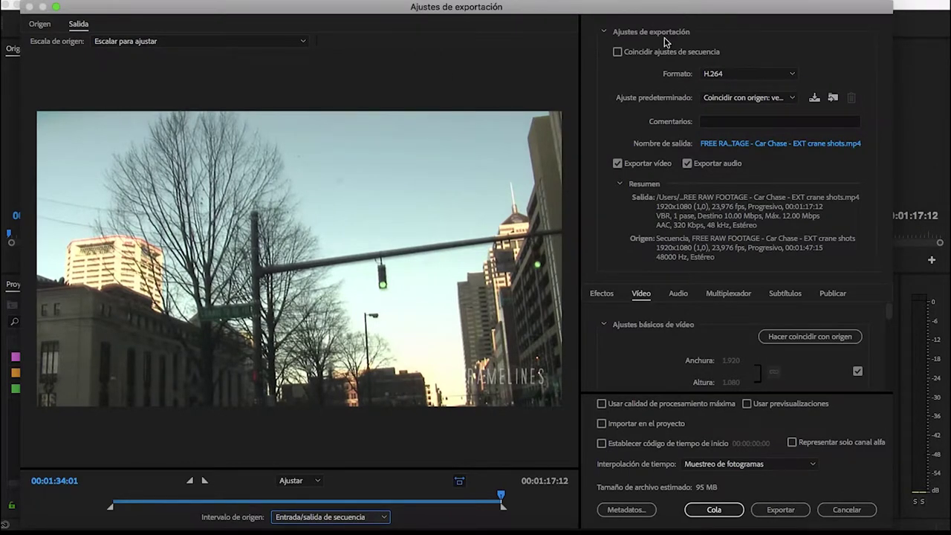
drag(580, 89, 473, 87)
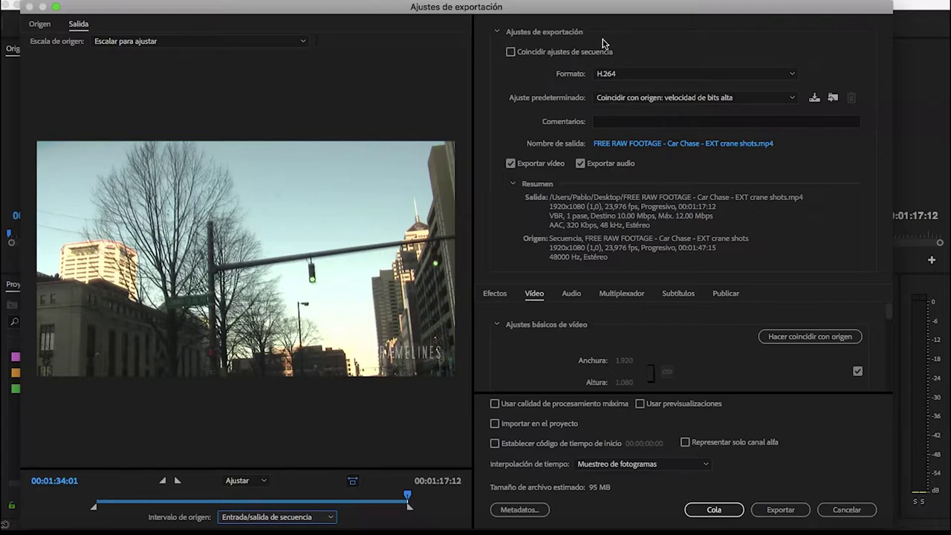
click(512, 53)
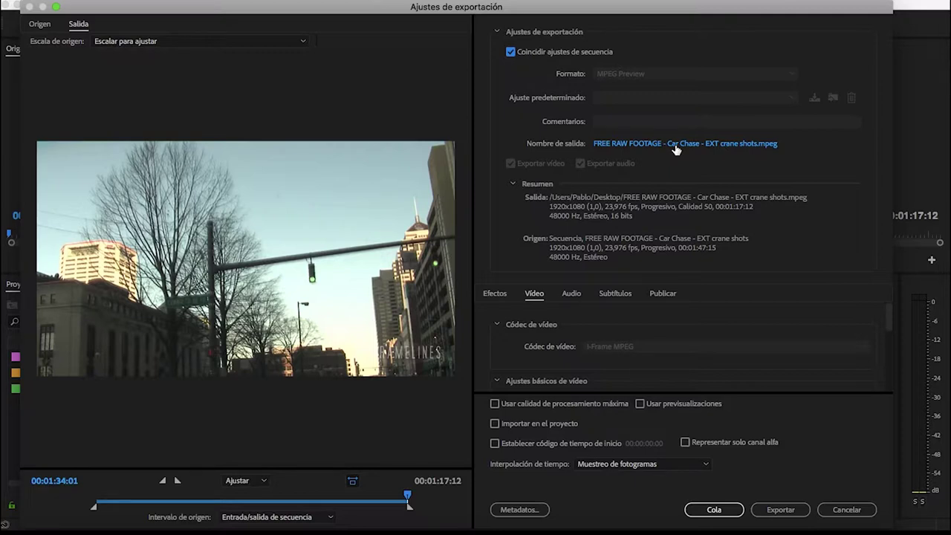
click(510, 52)
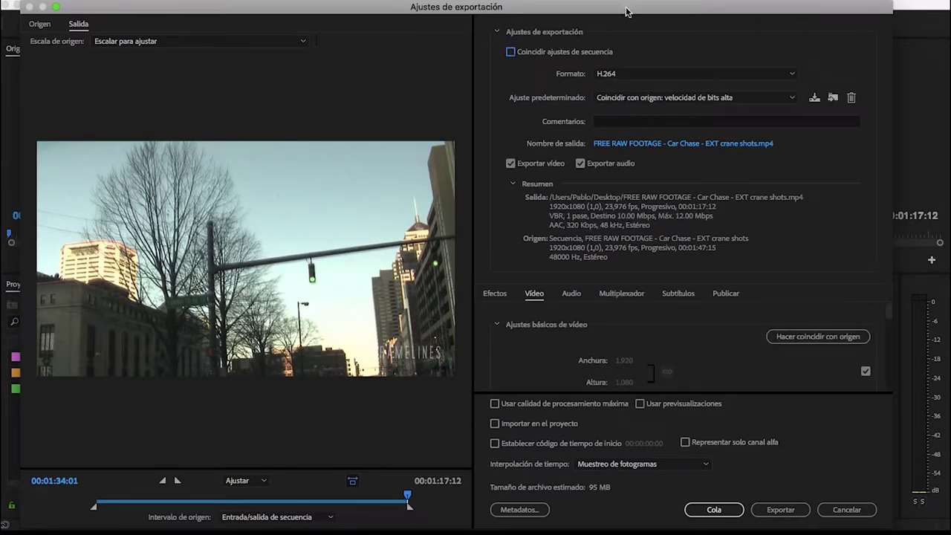
Step: Keep H.264 as the format: 1920x1080, 23.976 fps, 10 Mbps VBR, AAC 320 Kbps
drag(625, 9, 637, 10)
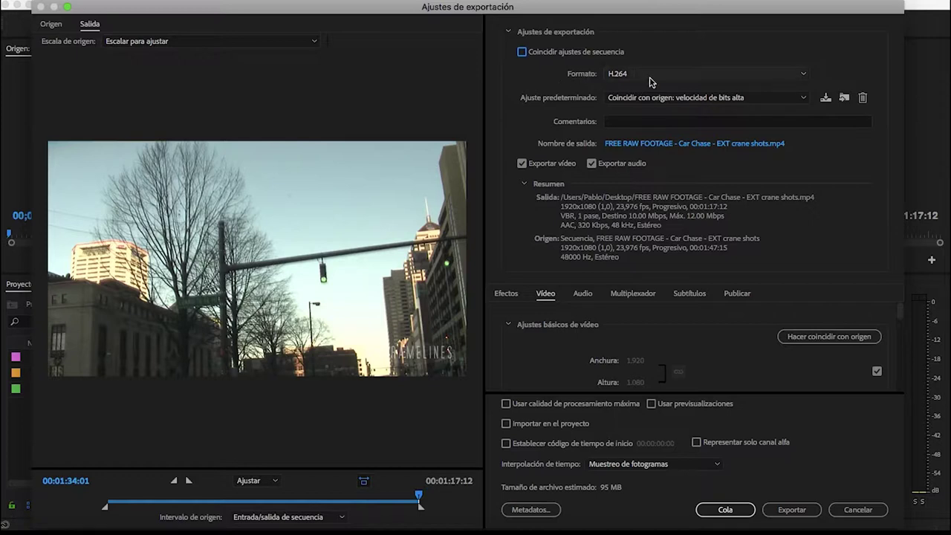
click(699, 74)
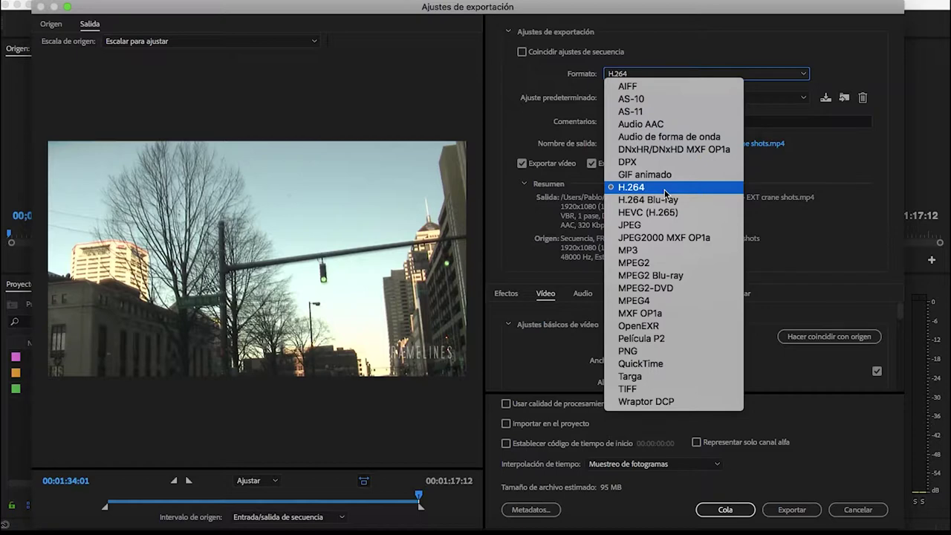
click(665, 189)
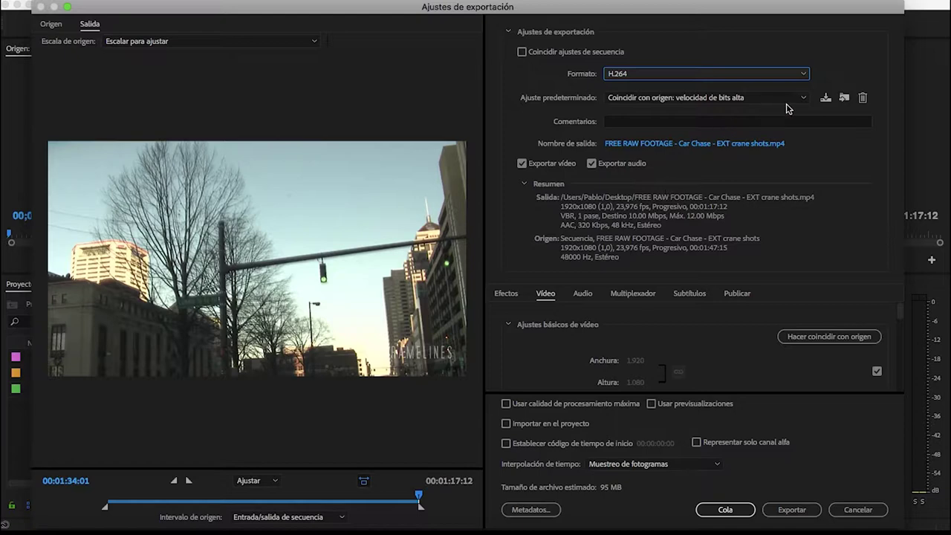
Step: Show the available H.264 presets in the Preset dropdown
click(672, 103)
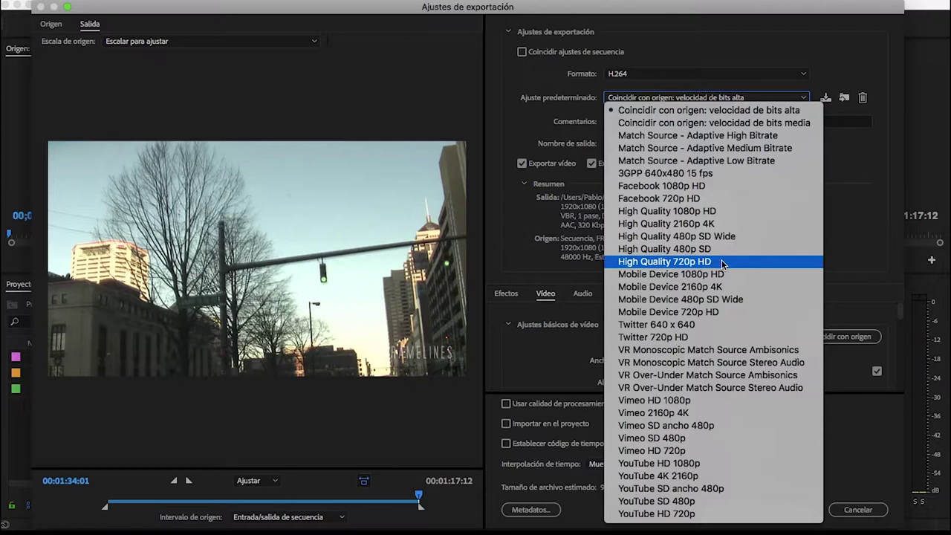
Step: Choose the YouTube HD 1080p preset, 16 Mbps VBR, estimating 150 MB
click(567, 13)
click(773, 101)
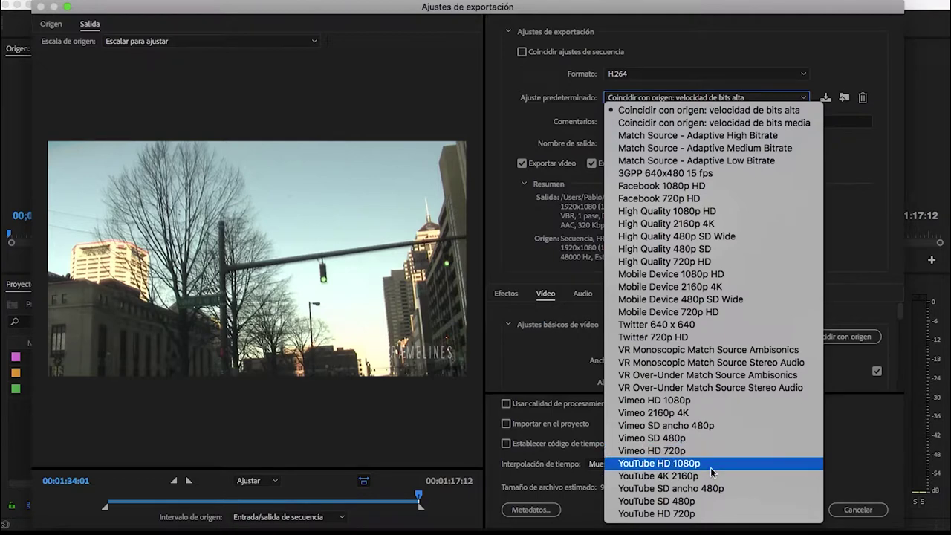
click(692, 465)
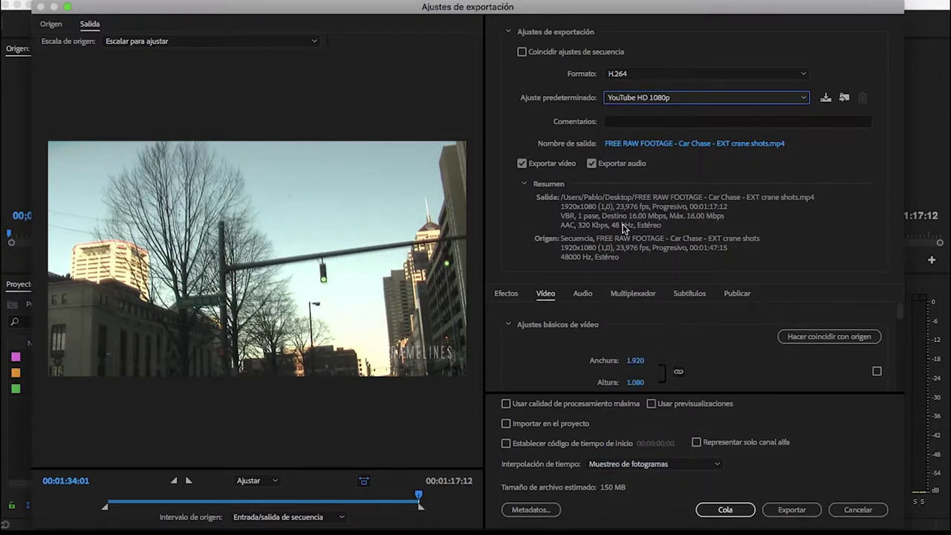
click(669, 122)
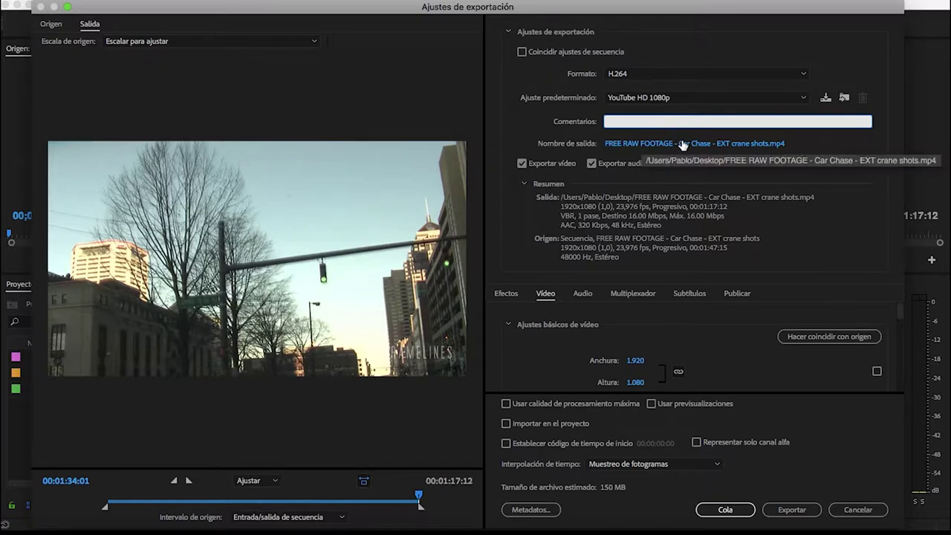
Step: Name the output 'persecución para Youtube' and save it in the Escritorio folder
click(683, 144)
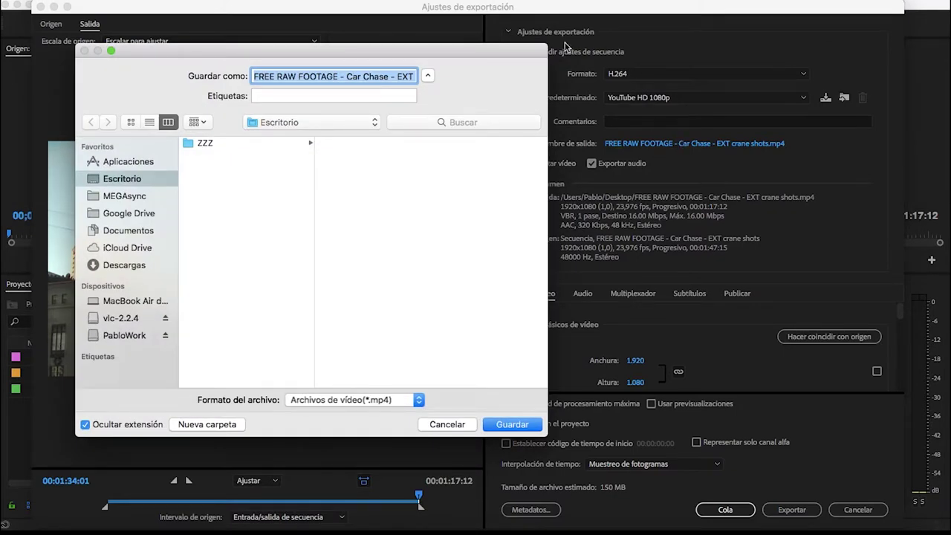
text(persecución para Youtube)
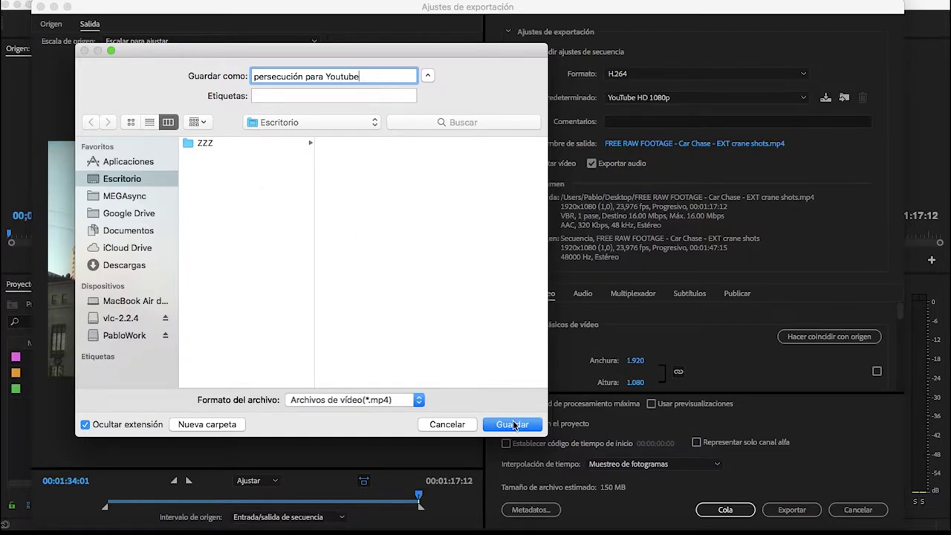
click(512, 425)
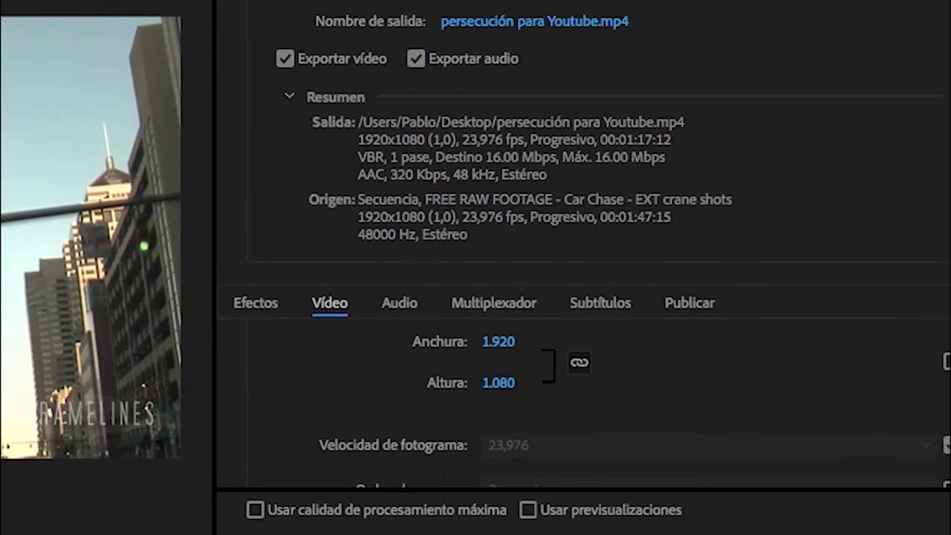
Step: Bring the YouTube export's Bitrate Settings (VBR 1-pass, 16 Mbps) into view and list encoding modes
scroll(936, 376, down, 5)
scroll(905, 394, down, 3)
scroll(899, 376, up, 2)
scroll(900, 376, down, 1)
scroll(900, 377, up, 1)
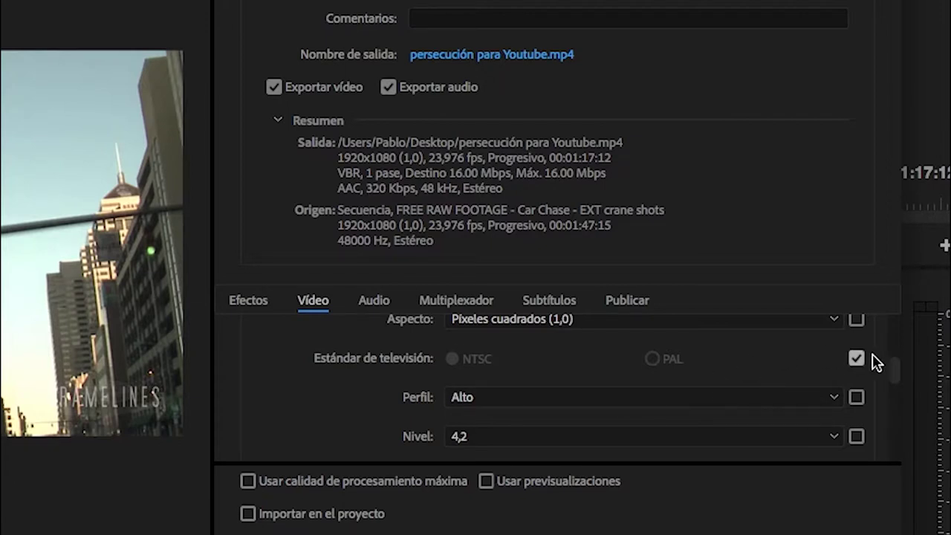
drag(897, 380, 897, 422)
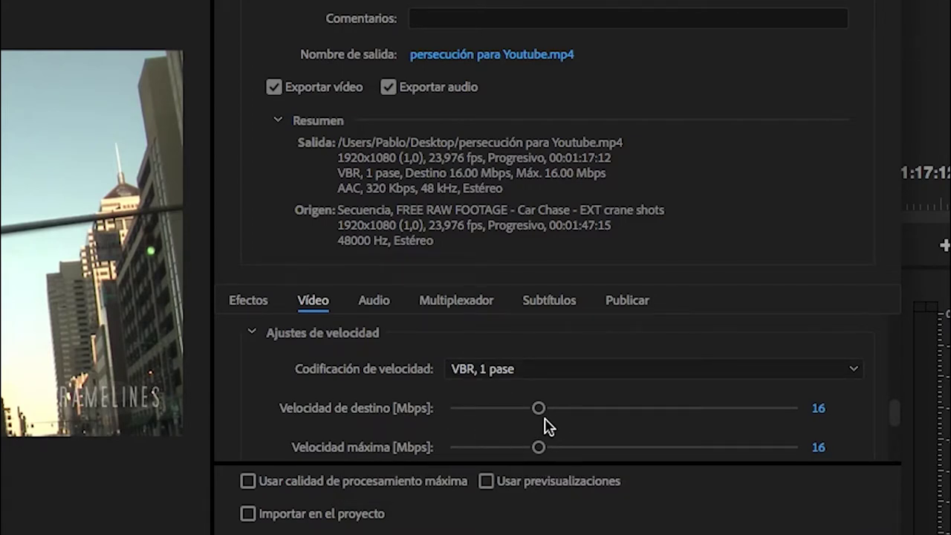
click(854, 371)
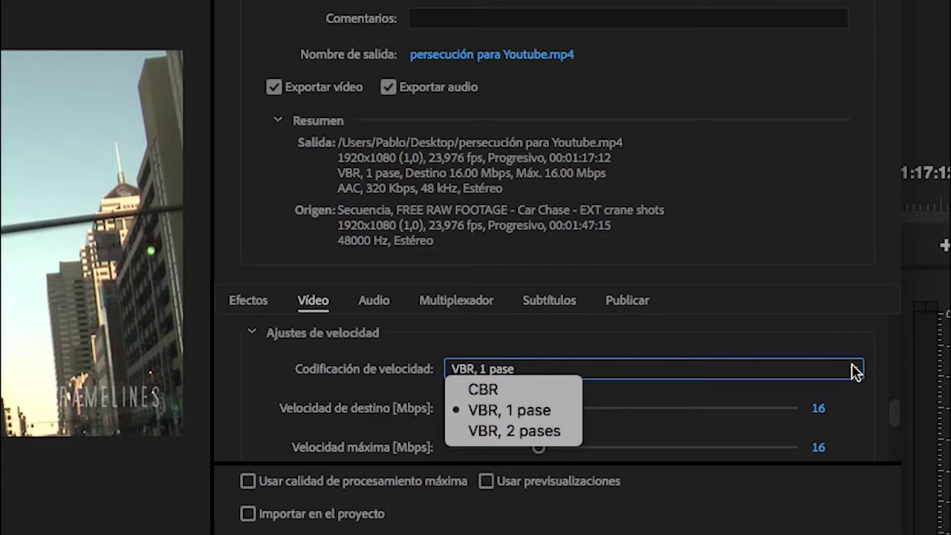
Step: Keep 1-pass VBR encoding and raise the maximum bitrate to about 30.05 Mbps
click(853, 364)
click(851, 364)
click(376, 385)
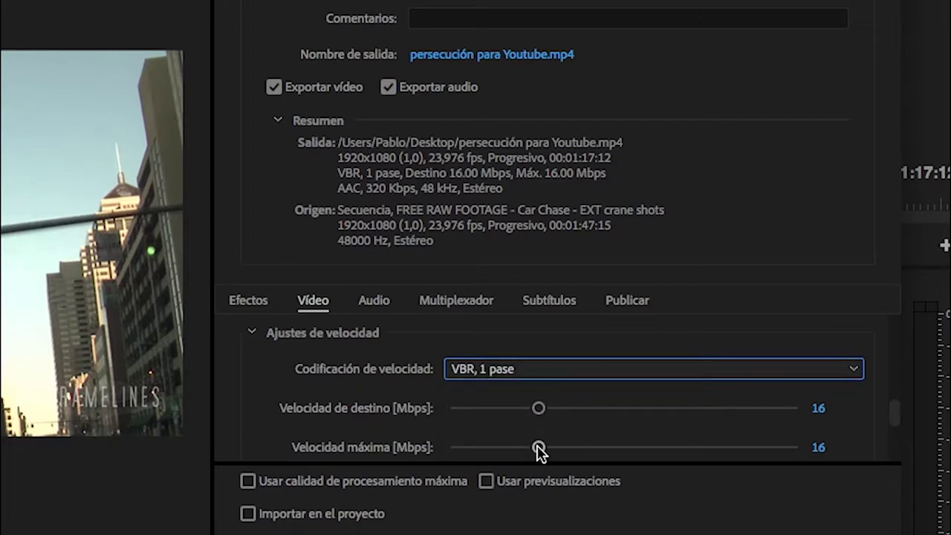
mouse_move(539, 446)
mouse_down()
mouse_move(625, 446)
mouse_move(614, 446)
mouse_up()
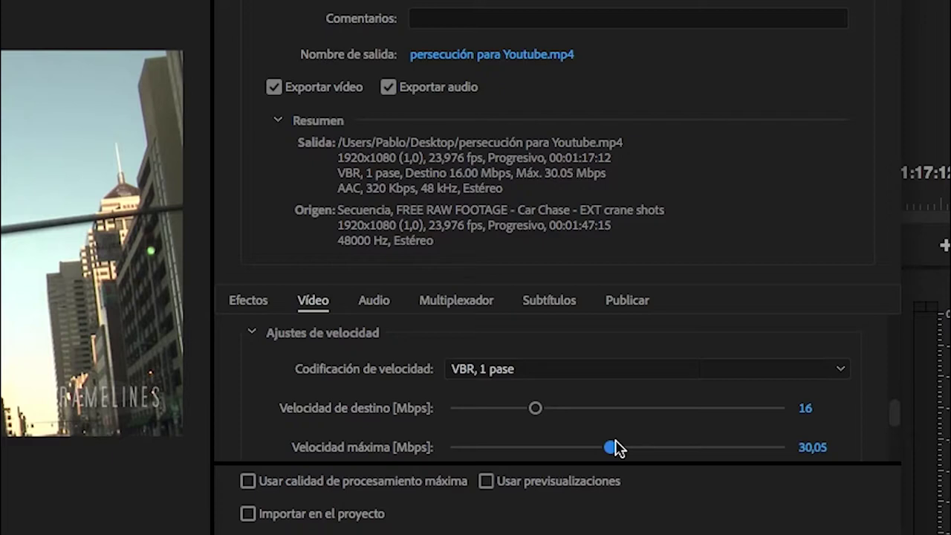
Step: Try CBR encoding, then return to VBR 1-pass
click(747, 375)
click(558, 389)
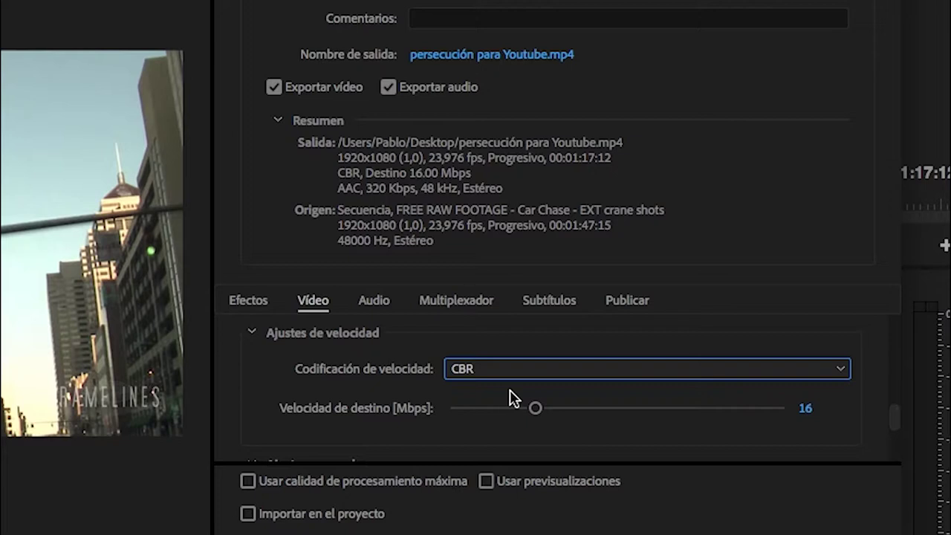
click(602, 369)
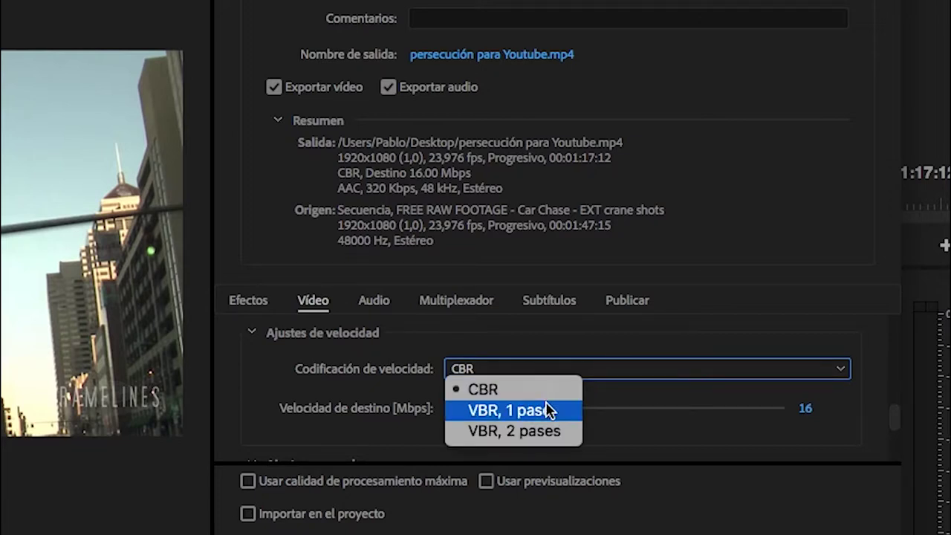
click(547, 410)
scroll(491, 483, down, 3)
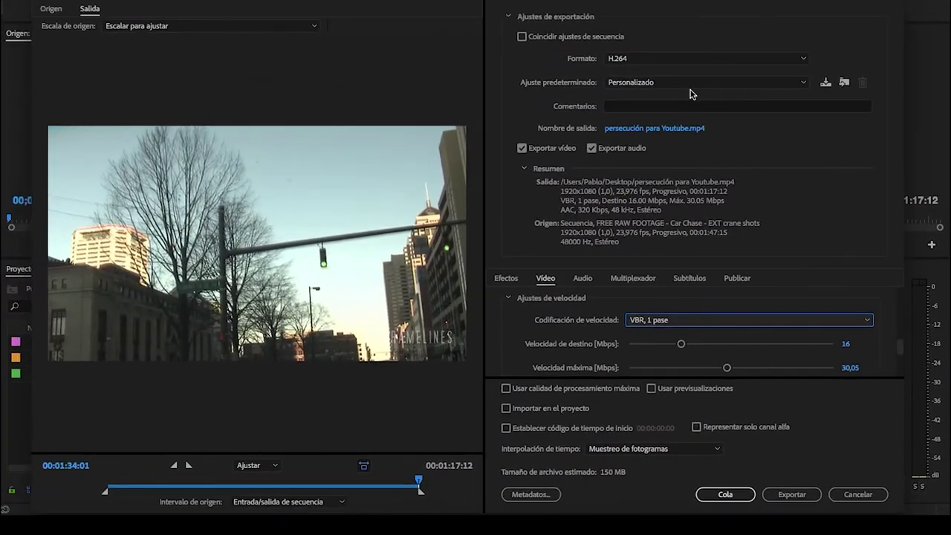
Step: Apply the YouTube HD 1080p export preset and scroll to its bitrate settings
click(690, 84)
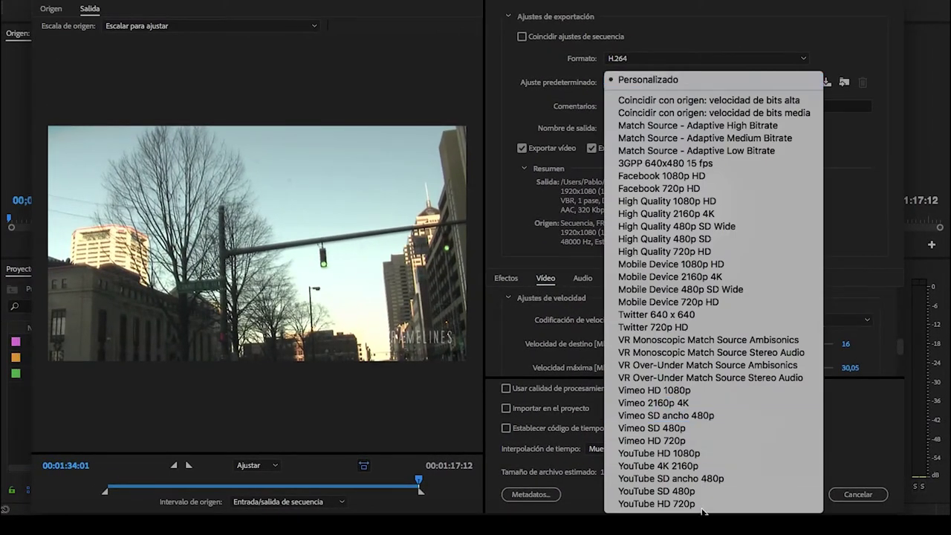
click(713, 454)
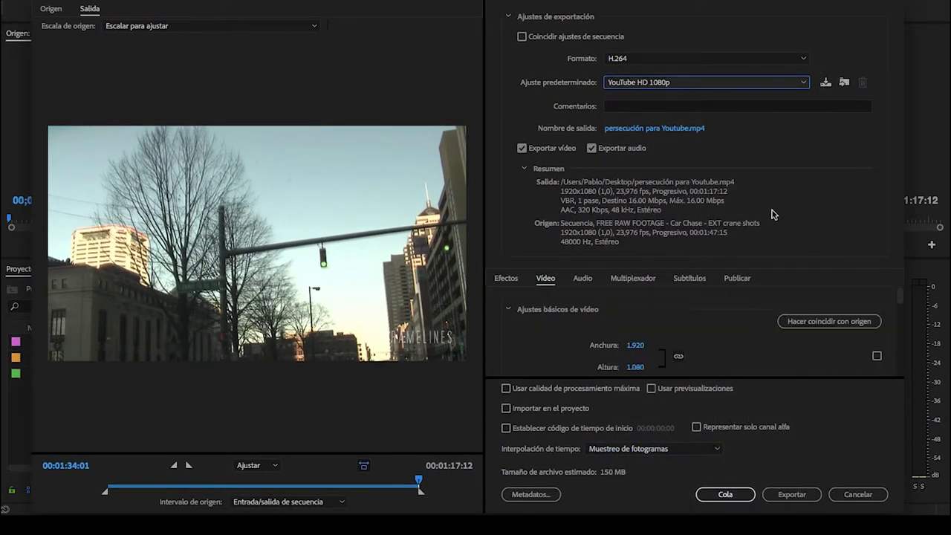
mouse_move(900, 298)
mouse_down()
mouse_move(904, 359)
mouse_move(902, 350)
mouse_up()
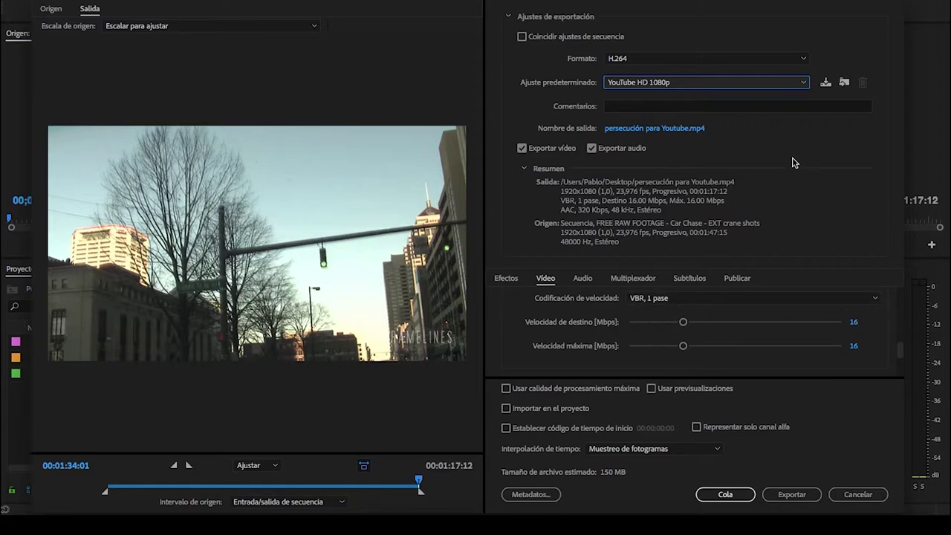
Step: Switch to the Vimeo HD 1080p preset, with 16 Mbps target and 20 Mbps maximum
click(802, 83)
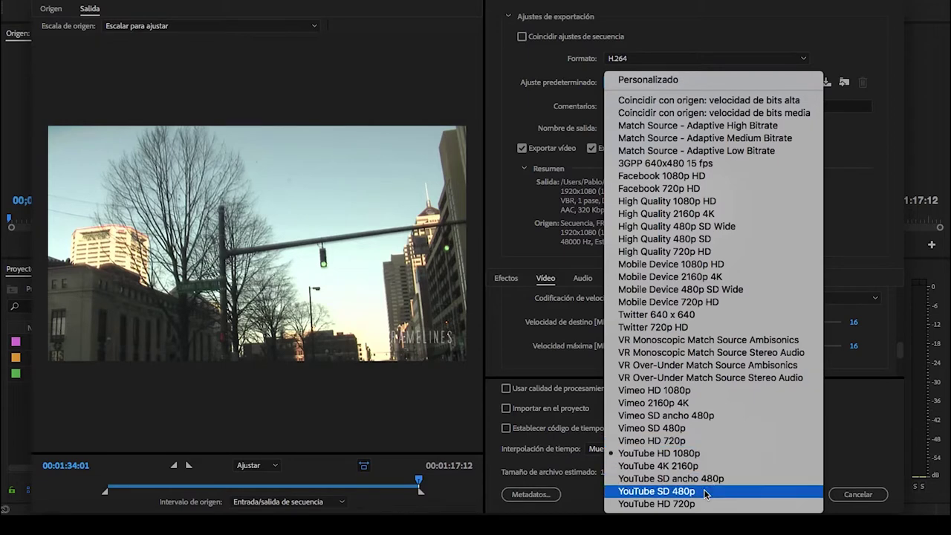
click(708, 392)
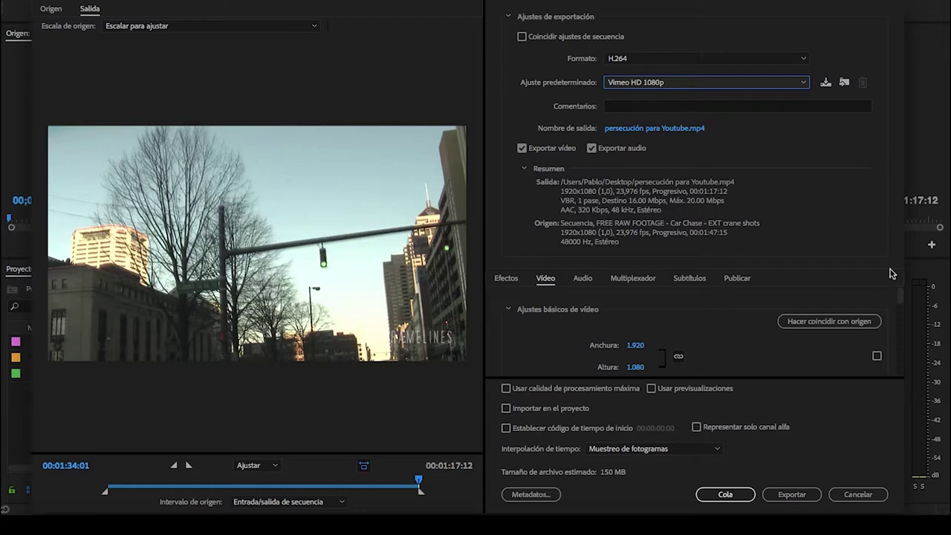
drag(901, 300, 904, 354)
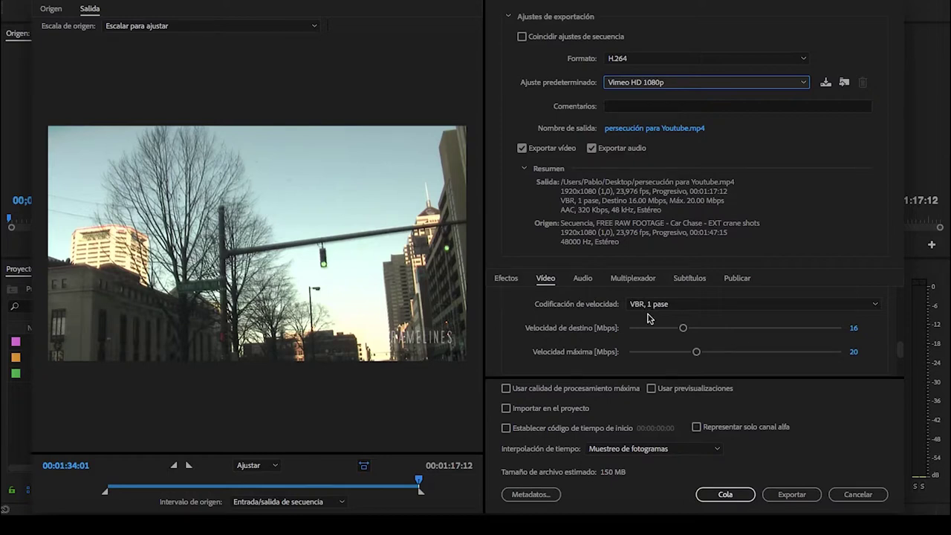
click(737, 306)
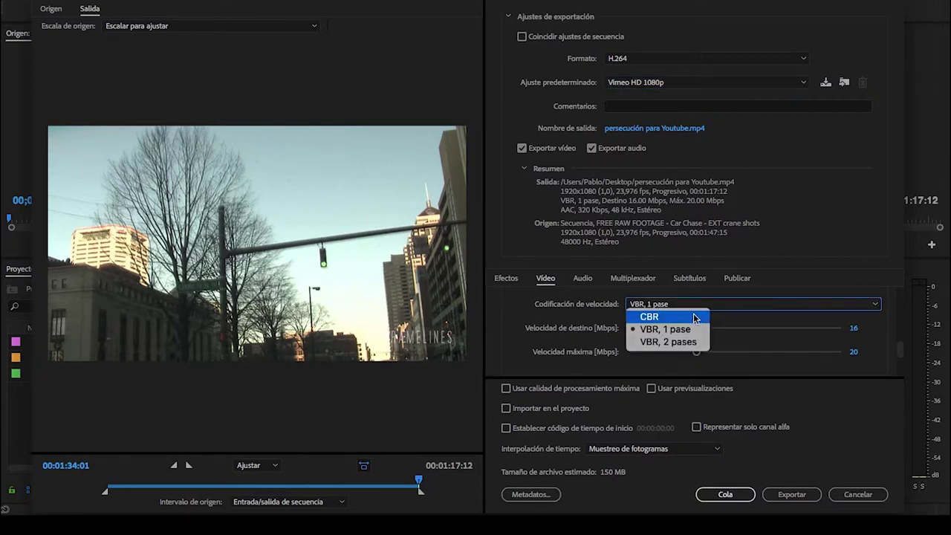
Step: Set CBR encoding and bring the target bitrate down through 8 and 4 to 2 Mbps
click(703, 317)
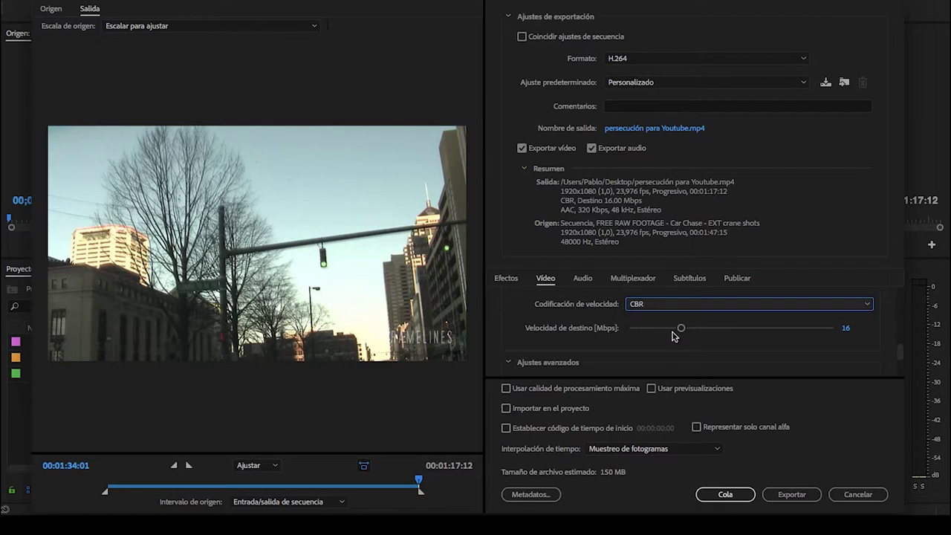
click(847, 328)
text(8)
key(Return)
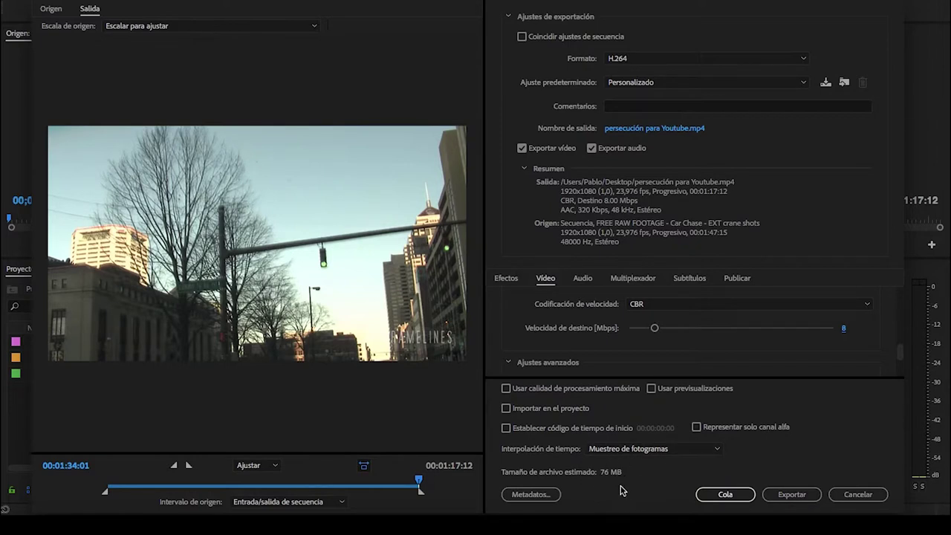
click(844, 327)
text(4)
key(Return)
click(843, 327)
text(2)
key(Return)
Step: Check the preset list without changing it, leaving the custom CBR preset at 21 MB
click(807, 83)
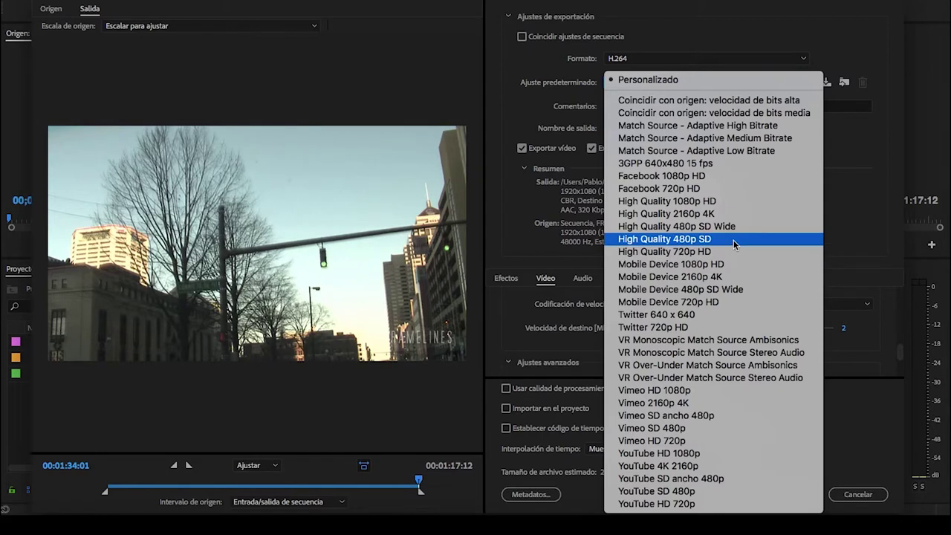
click(699, 2)
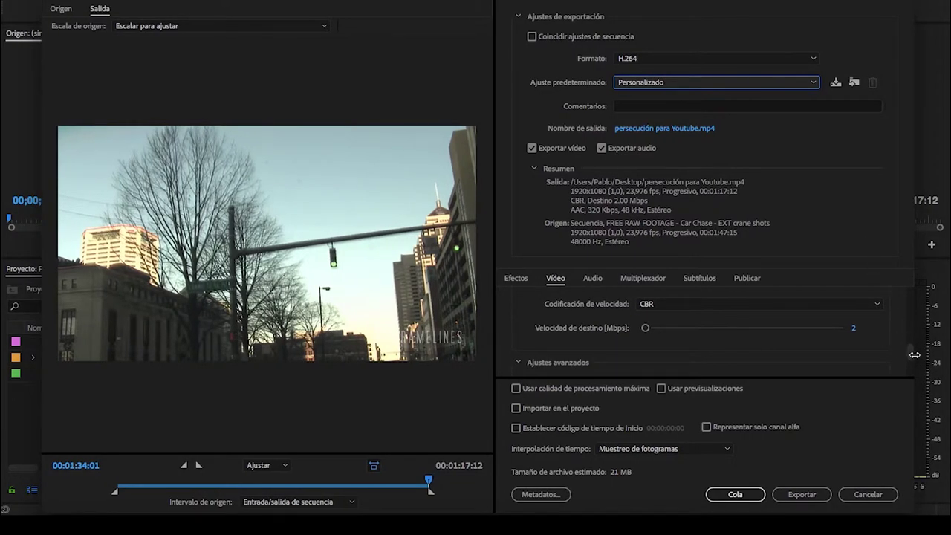
mouse_move(914, 355)
mouse_down()
mouse_move(913, 338)
mouse_move(914, 350)
mouse_up()
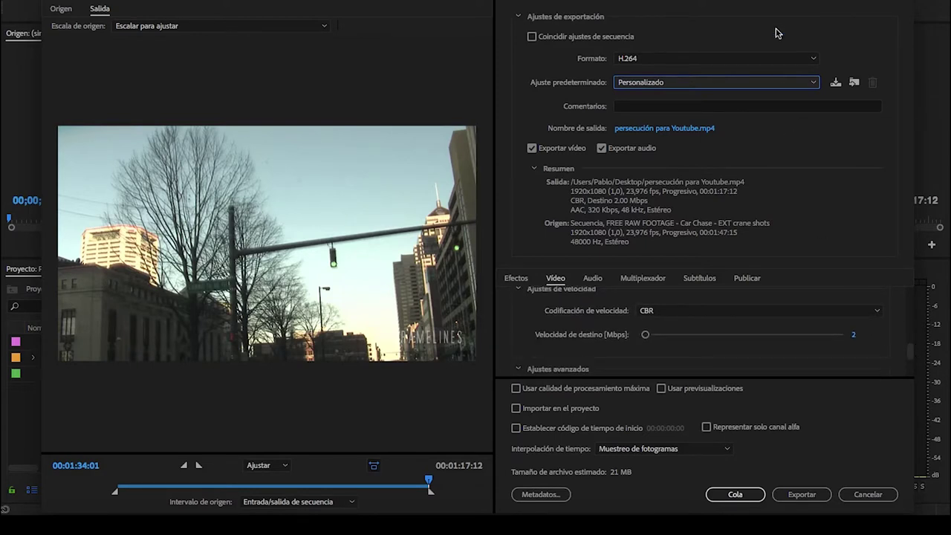
Step: Reapply YouTube HD 1080p and push target and maximum bitrate to 62.05 Mbps (576 MB)
click(808, 83)
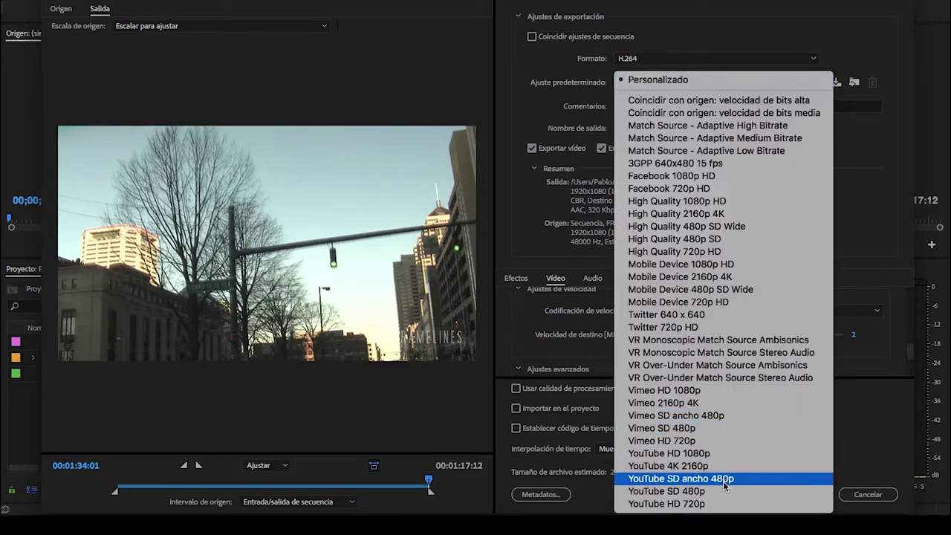
click(722, 454)
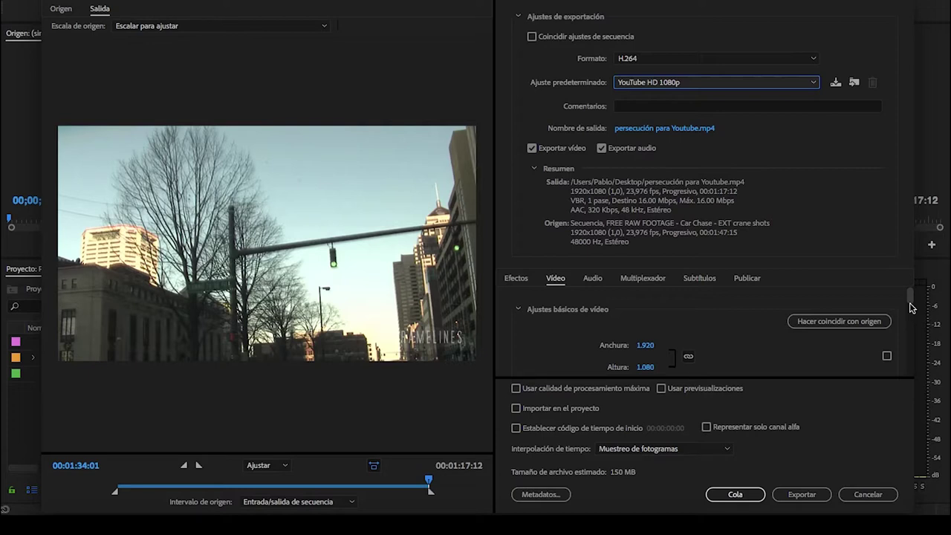
drag(912, 307, 916, 360)
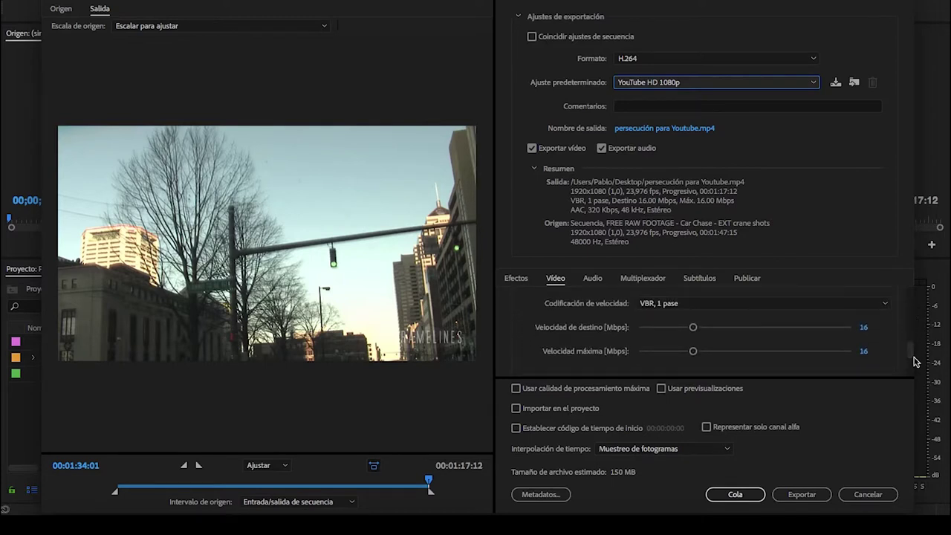
drag(693, 328, 851, 327)
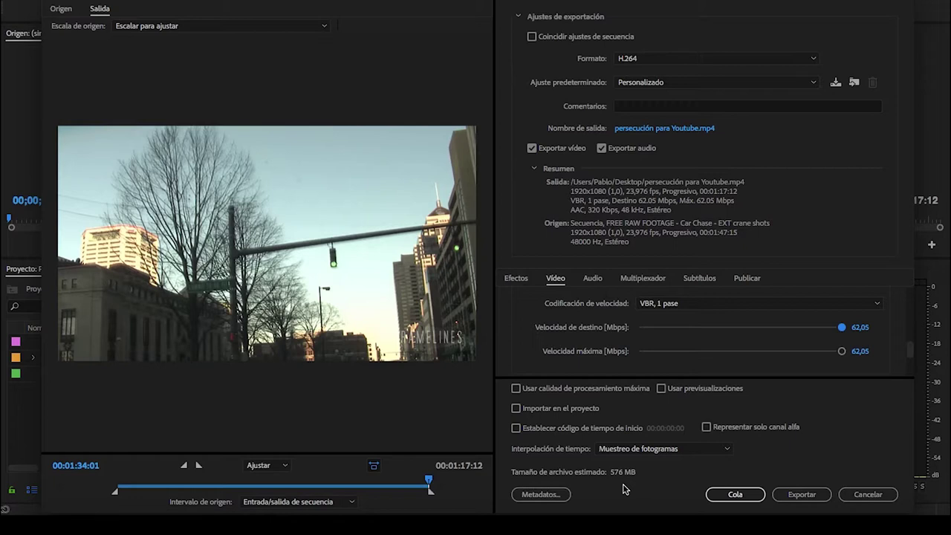
click(713, 305)
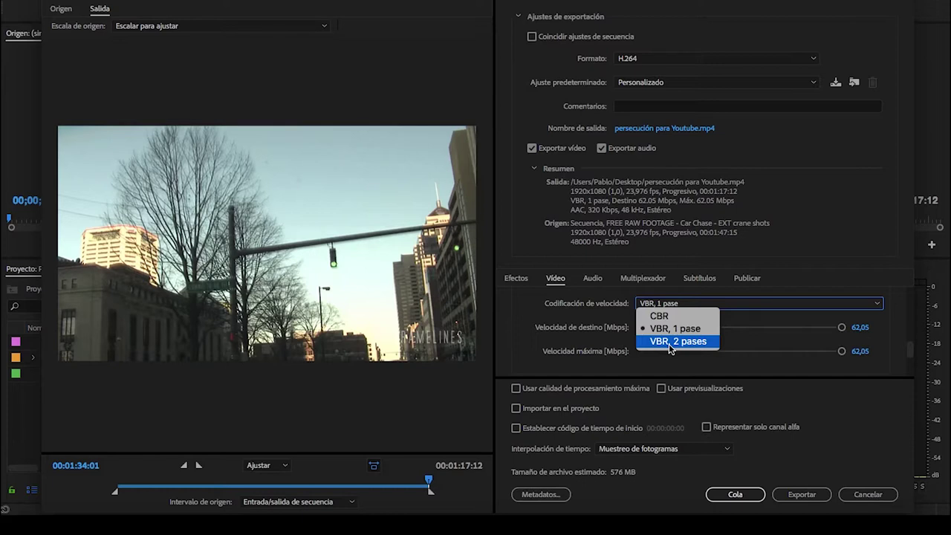
Step: Use VBR 2-pass with a 19.84 Mbps target and 20.47 Mbps maximum (186 MB)
click(671, 342)
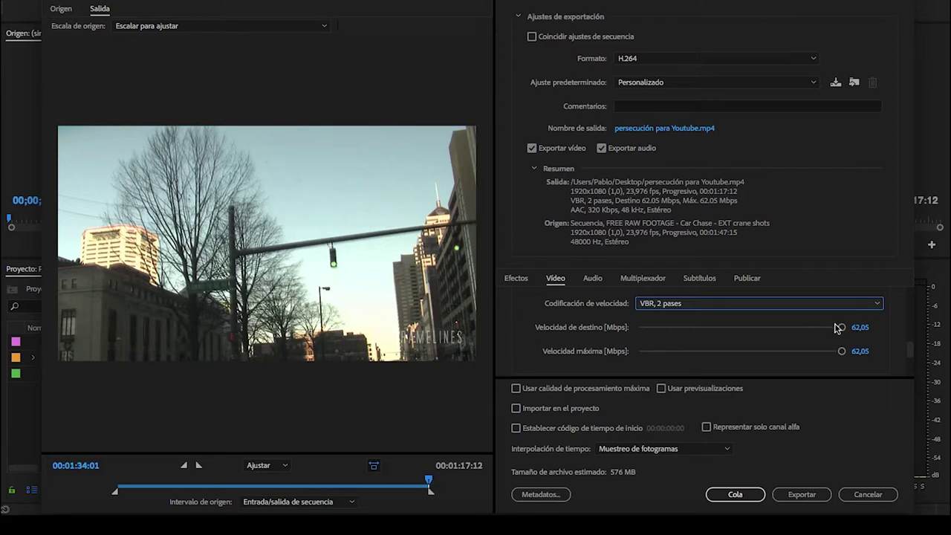
drag(841, 328, 703, 328)
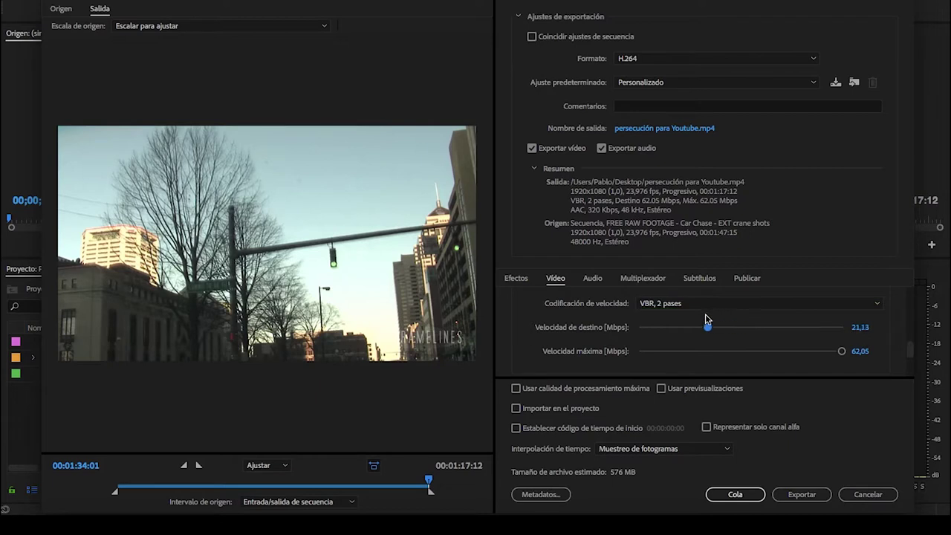
drag(842, 351, 706, 351)
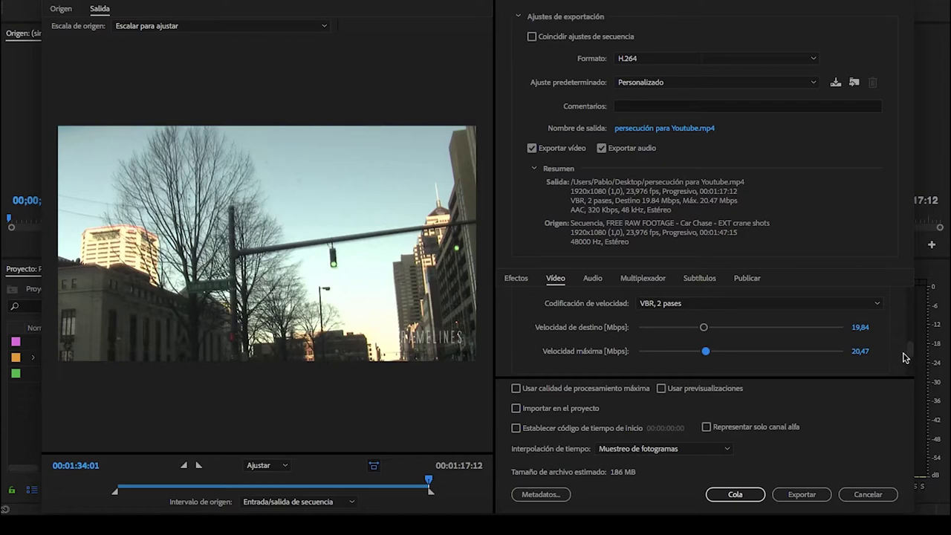
click(795, 83)
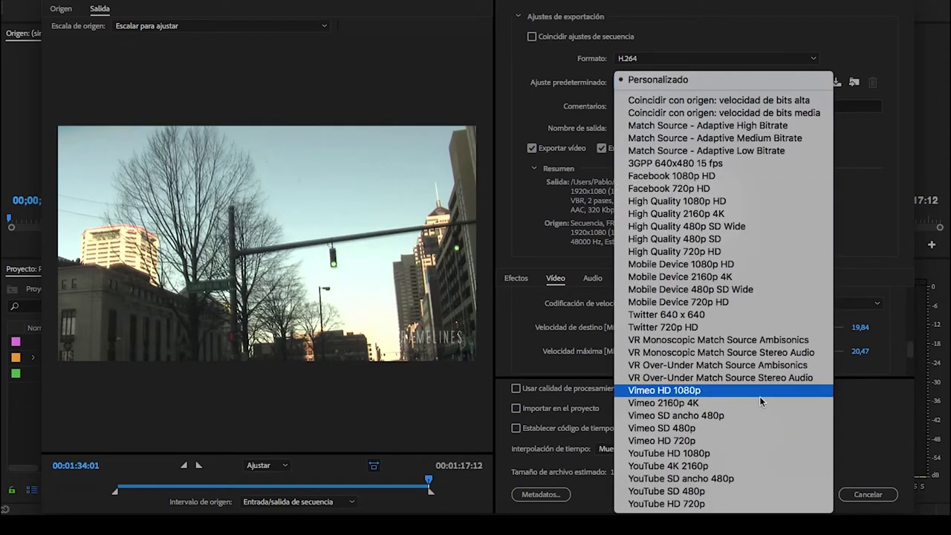
Step: Reapply YouTube HD 1080p, queue persecución para Youtube.mp4 in Media Encoder, and return to Premiere
click(736, 451)
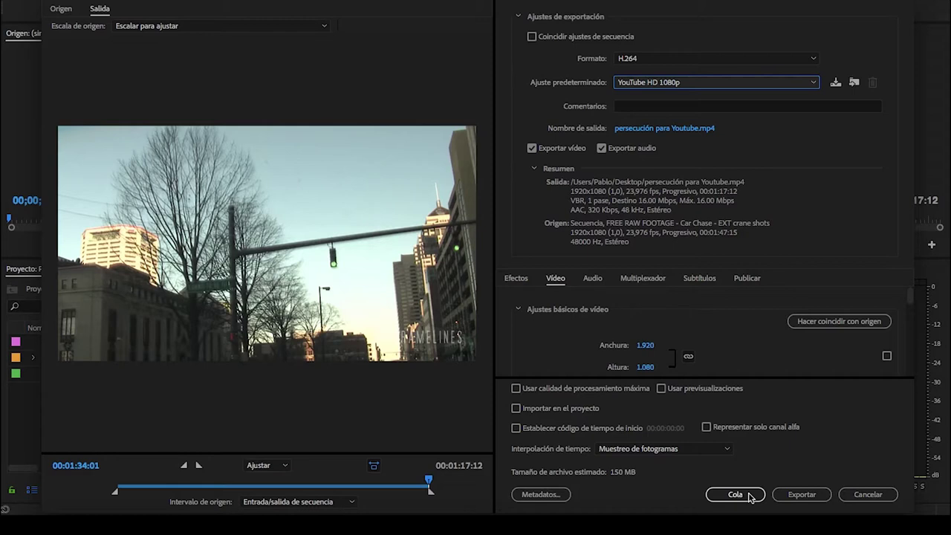
click(751, 497)
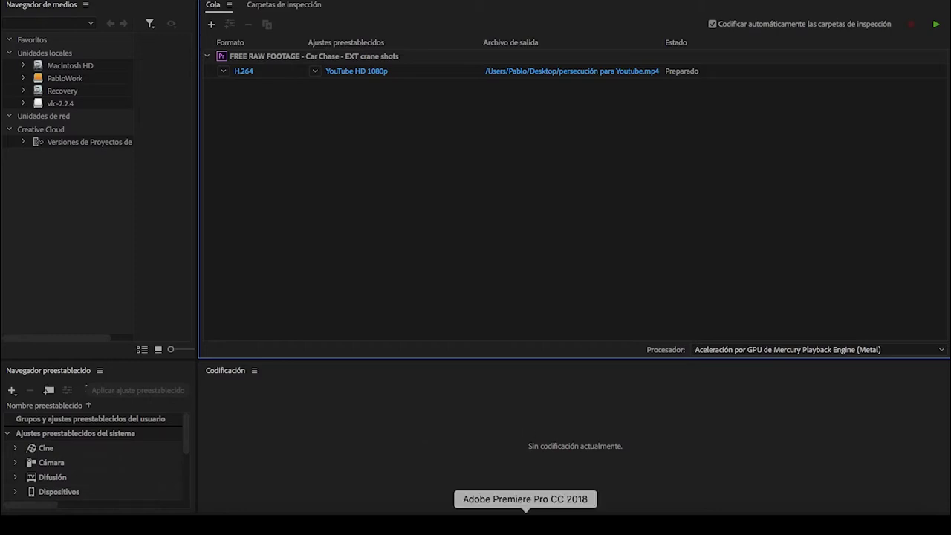
click(526, 524)
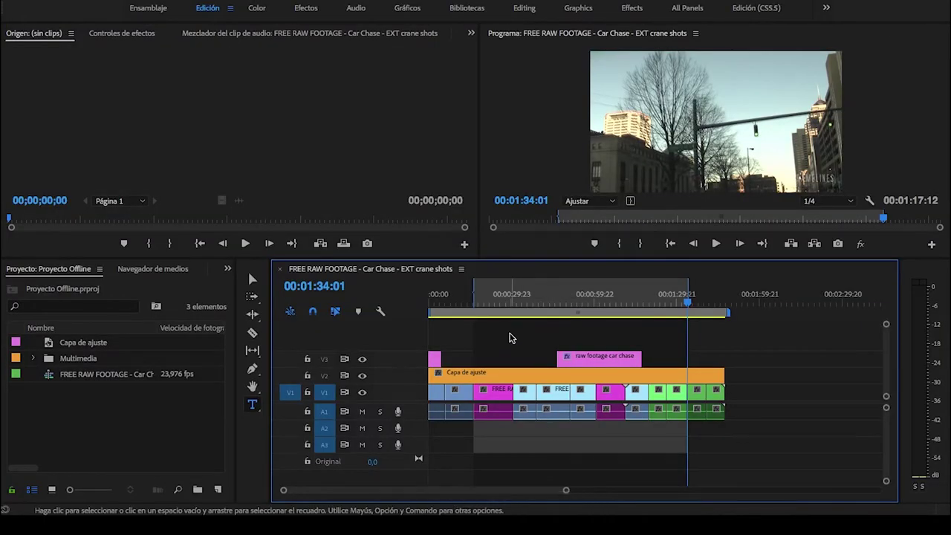
Step: Reopen Export Settings, start a direct export, and cancel the encode at about 5%
key(super+m)
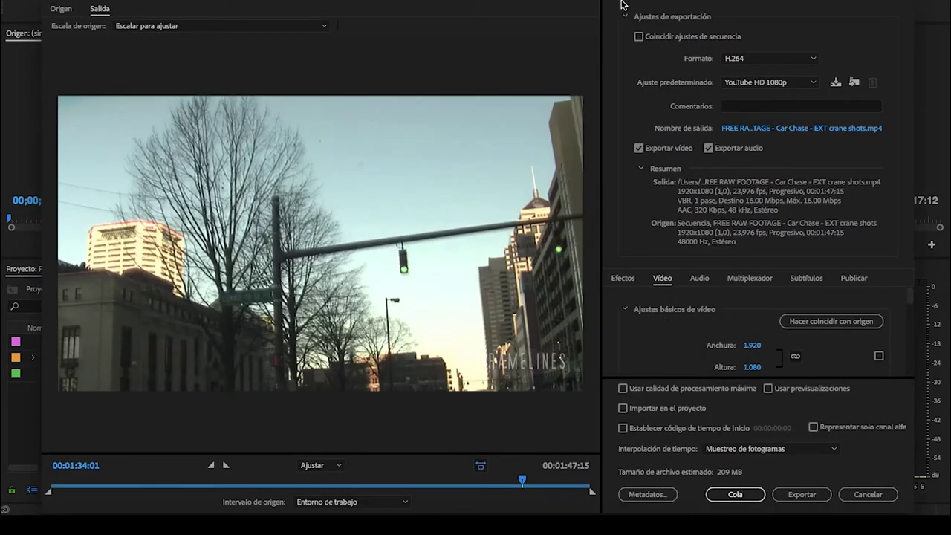
click(820, 493)
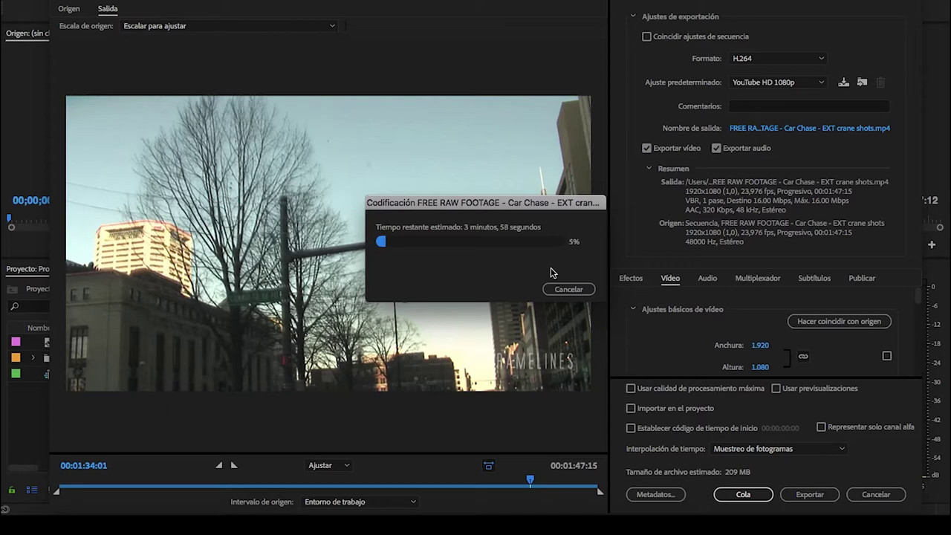
click(563, 290)
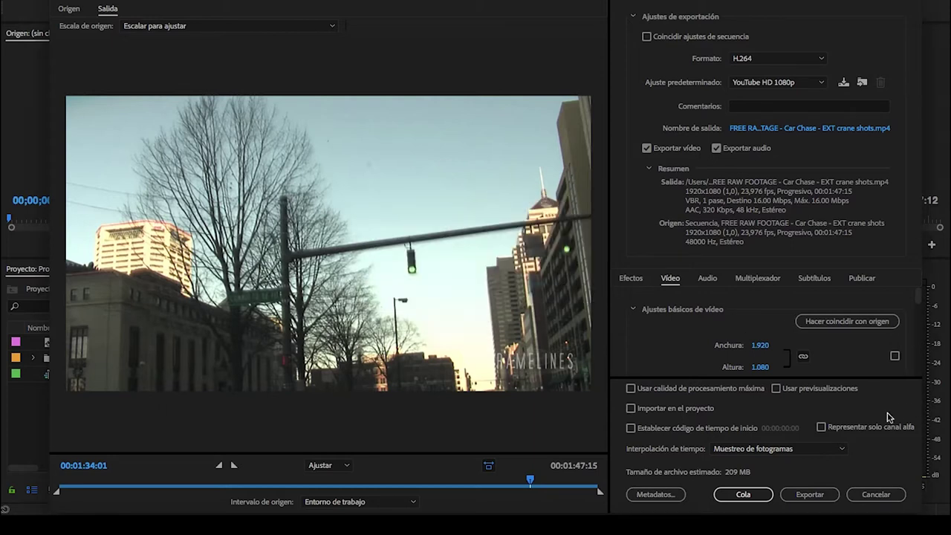
click(812, 84)
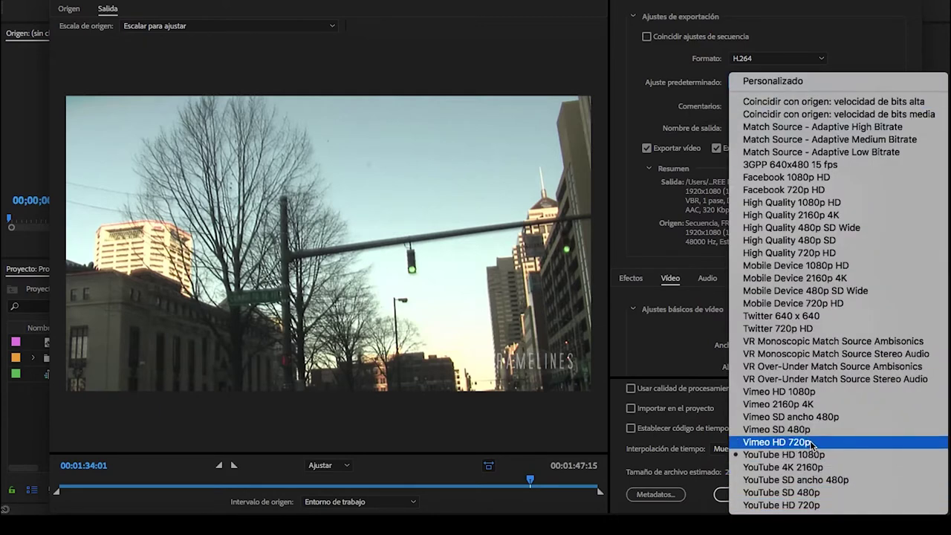
Step: Choose Vimeo HD 1080p, name the output 'Persecución vimeo1080', and add it to the Media Encoder queue
click(813, 399)
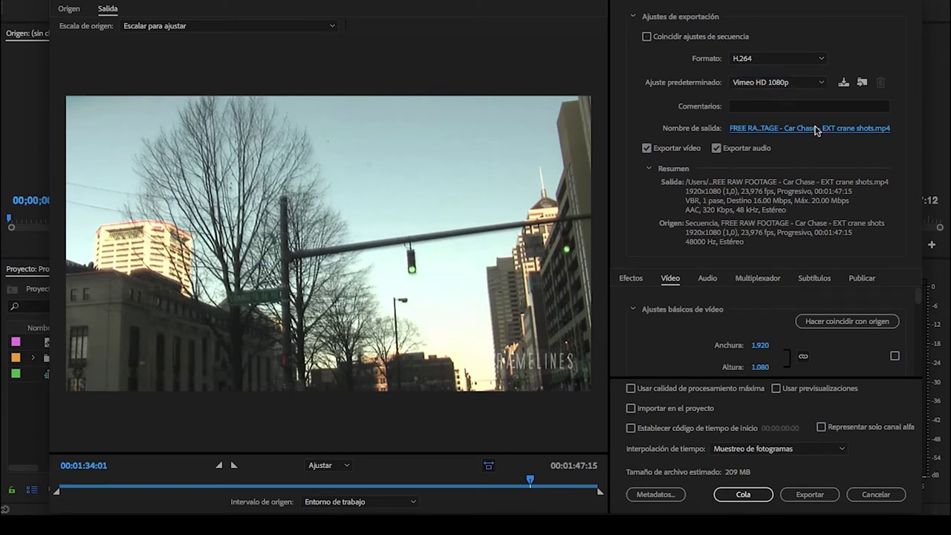
click(813, 127)
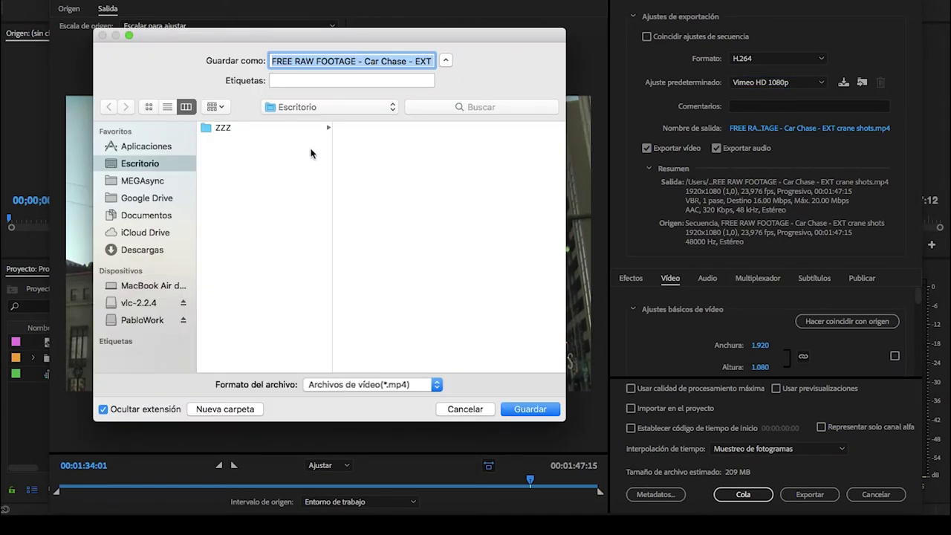
text(Persecución vimeo)
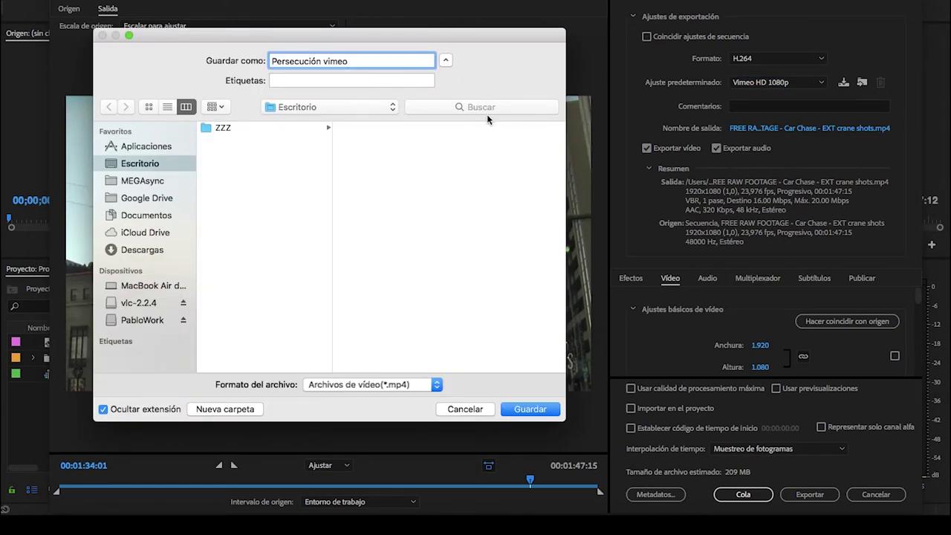
text(1080)
click(534, 410)
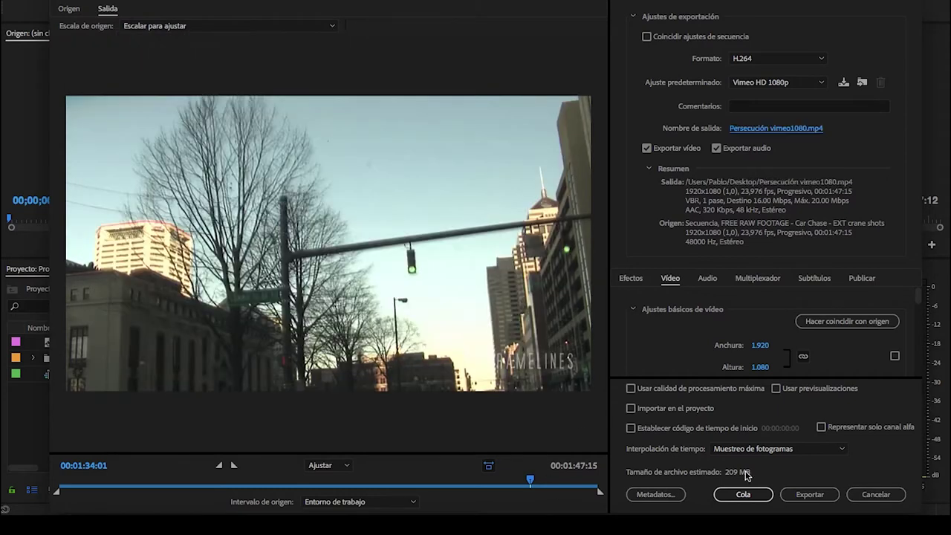
click(744, 494)
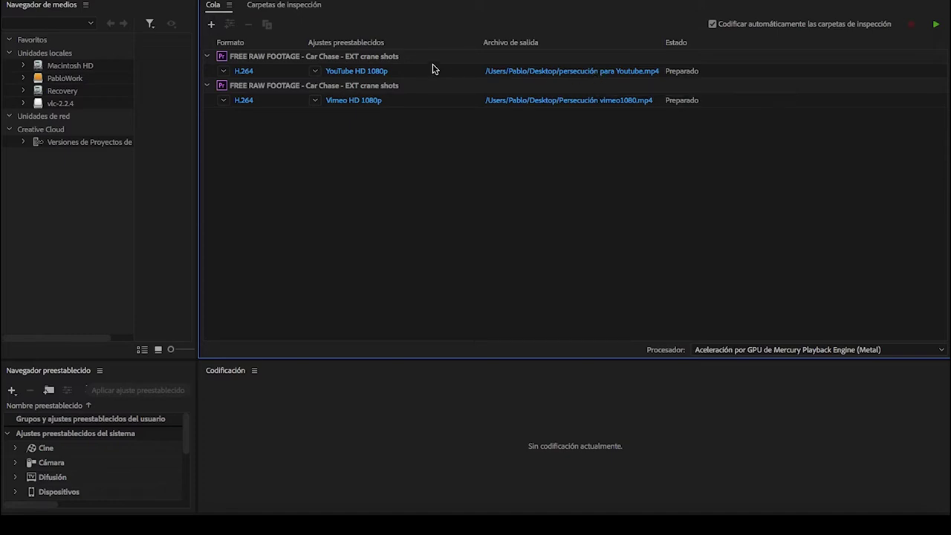
Step: Review the queued YouTube and Vimeo HD 1080p jobs and the first item's context menu
mouse_move(366, 77)
mouse_move(344, 102)
mouse_move(347, 60)
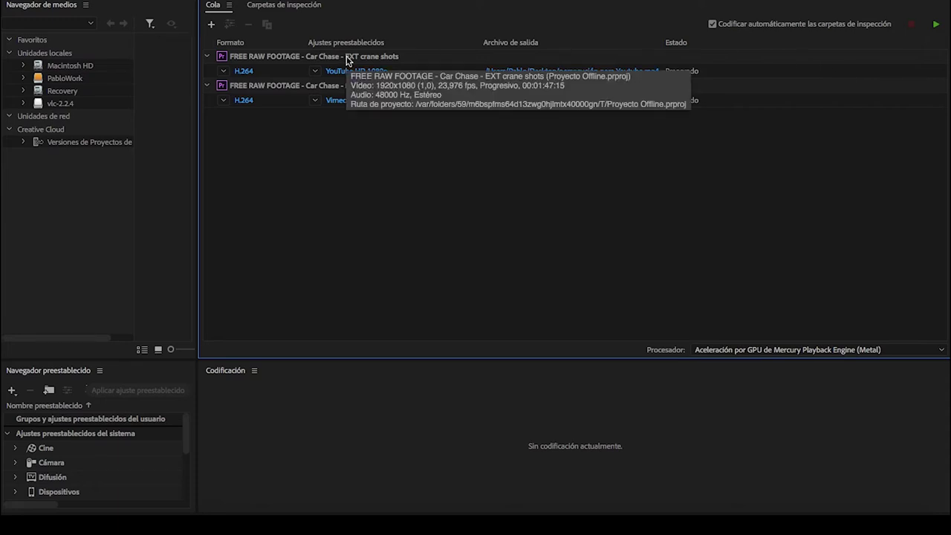
right_click(347, 60)
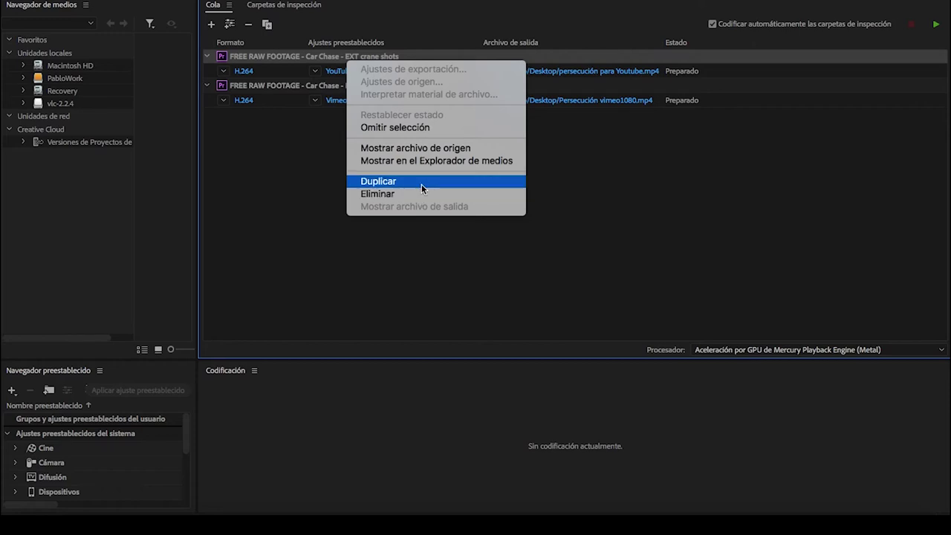
click(665, 215)
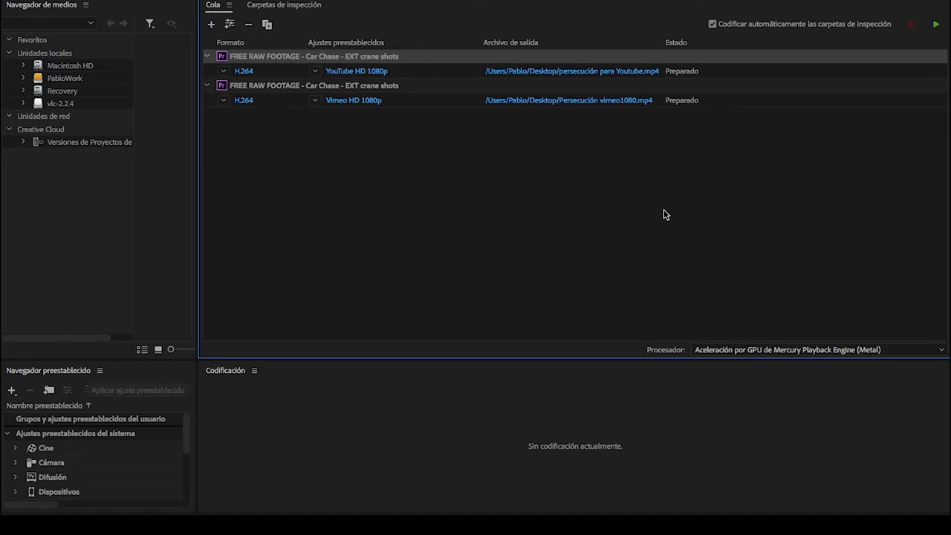
Step: Show the encoding processor choices, currently Mercury Playback Engine Metal GPU acceleration
click(788, 349)
click(930, 354)
click(932, 354)
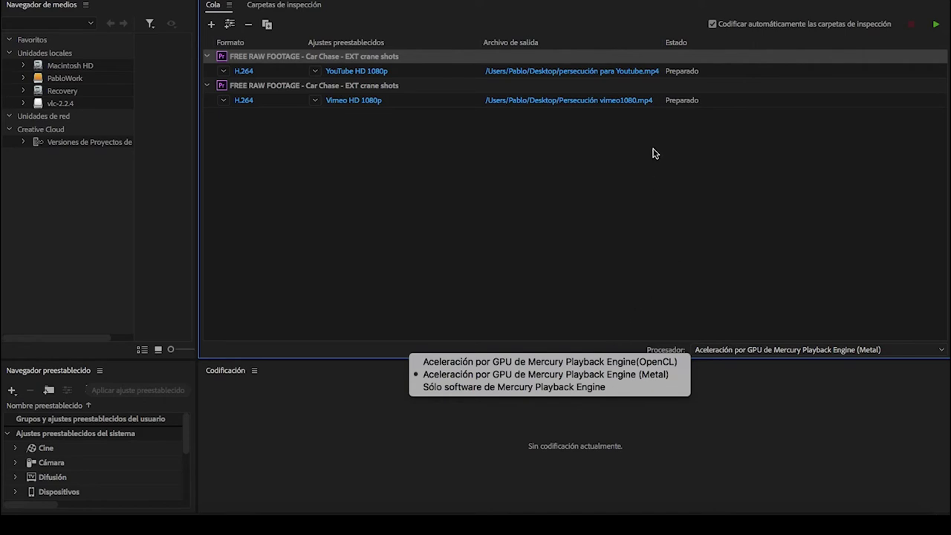
Step: Keep Metal GPU acceleration and start the queue to encode the YouTube and Vimeo 1080p exports
click(633, 163)
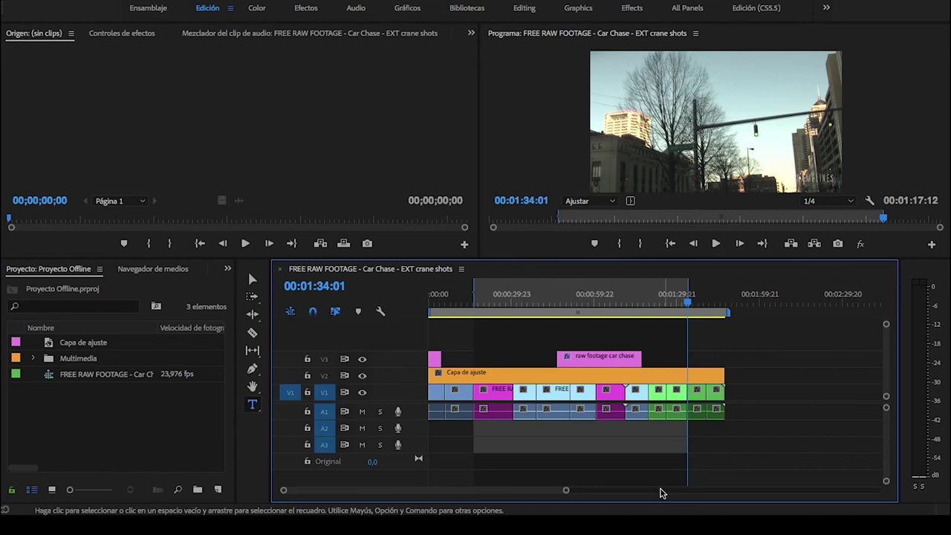
click(682, 520)
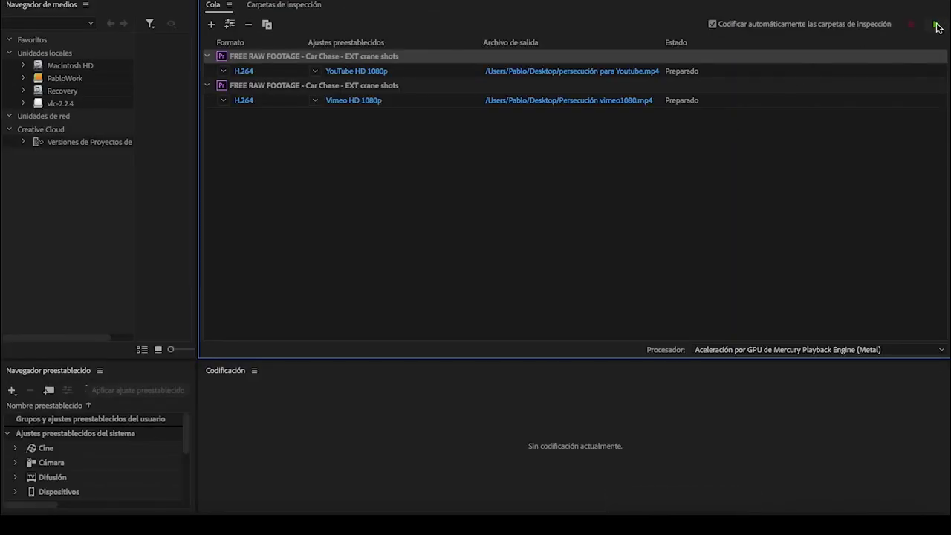
click(936, 25)
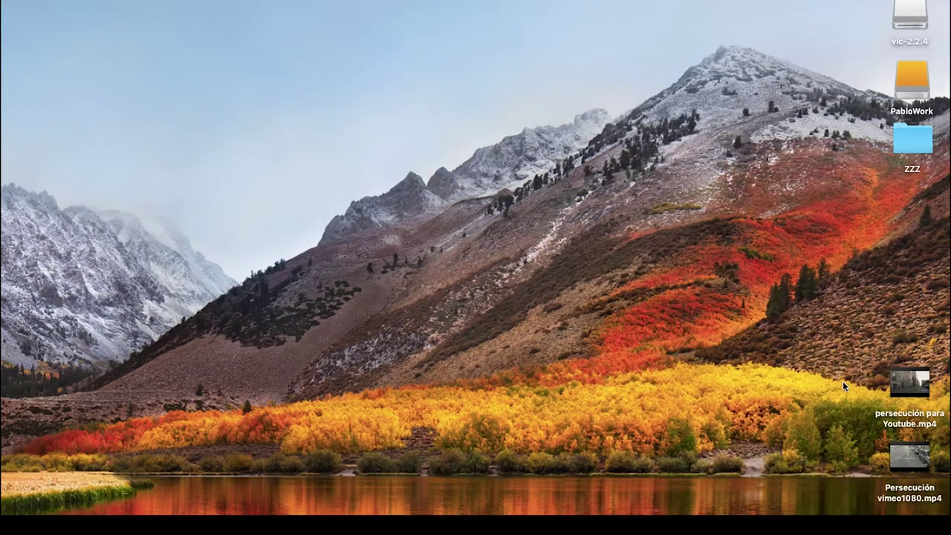
Step: Move both chase mp4 files to the desktop's top-left and preview the YouTube export
drag(843, 380, 942, 503)
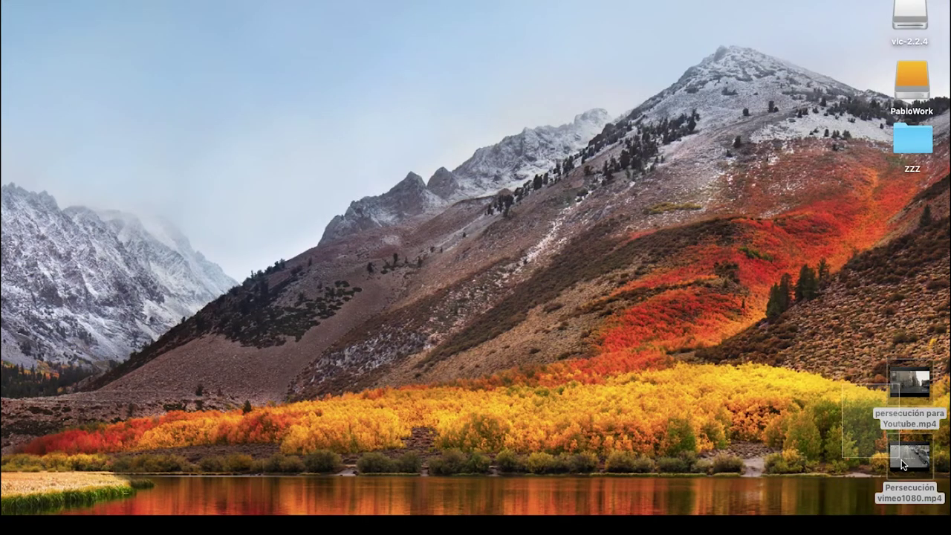
mouse_move(899, 370)
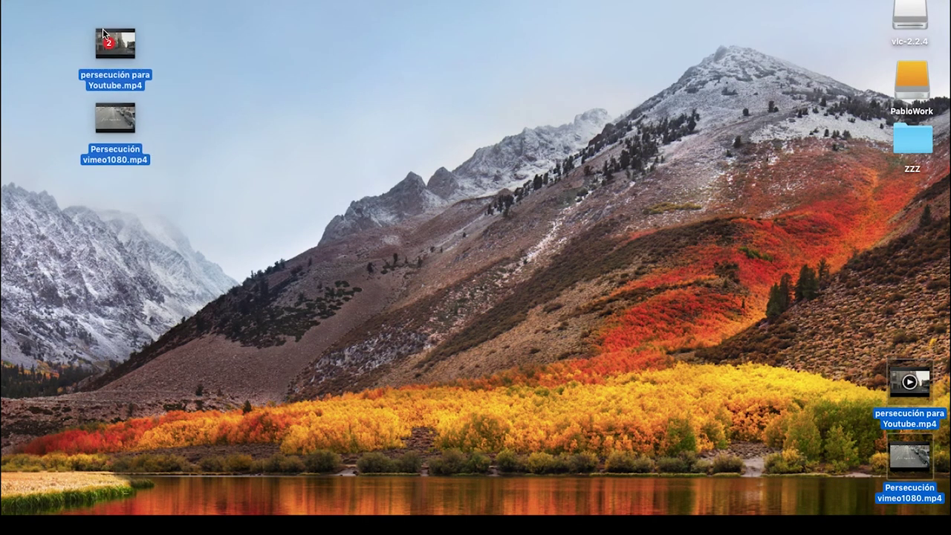
drag(899, 370, 138, 35)
click(237, 51)
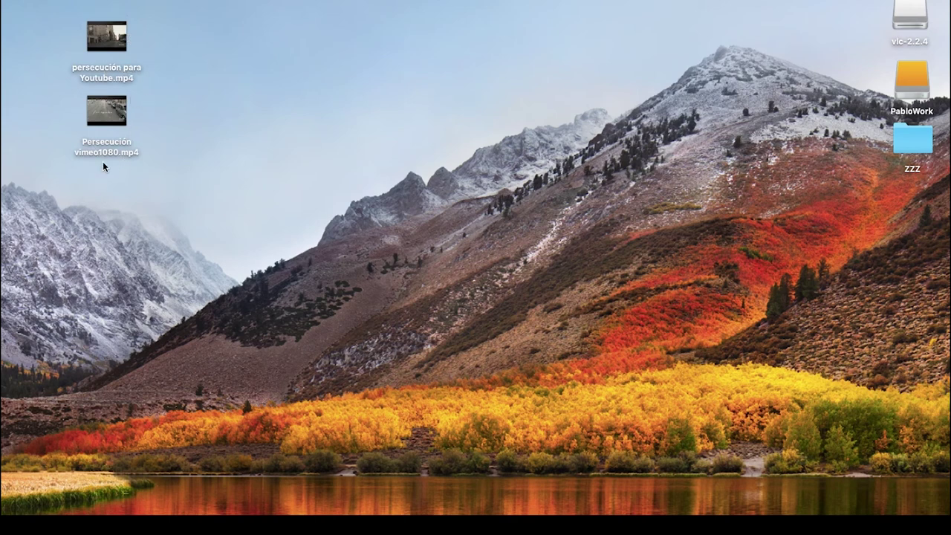
click(106, 33)
click(486, 525)
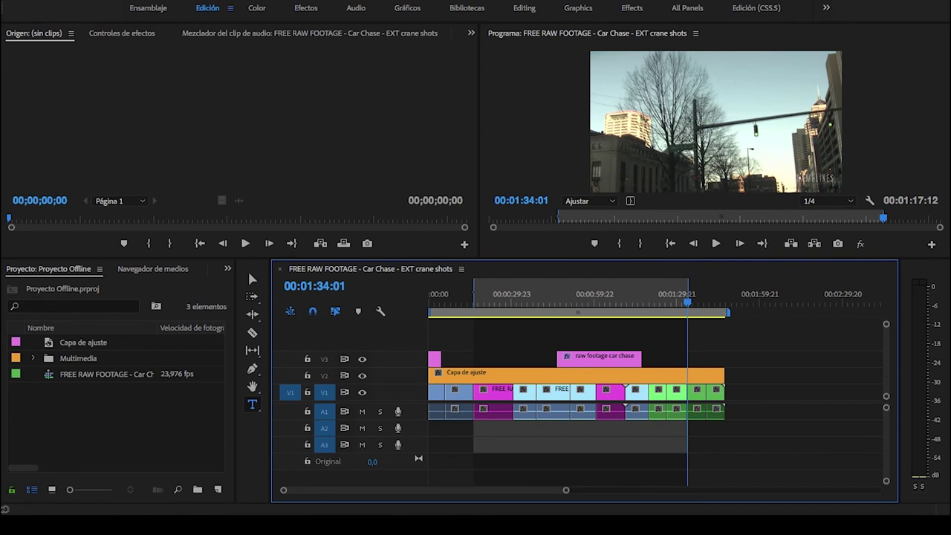
Step: Scrub the timeline to 00:01:38:15, back to the start, then to 00:00:05:19 and 00:00:07:11
click(693, 303)
drag(693, 302, 702, 303)
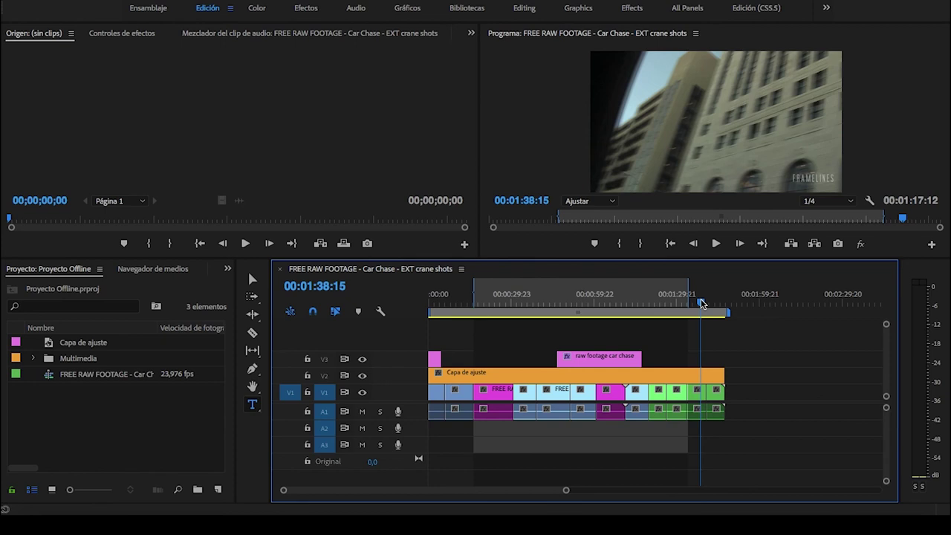
drag(701, 301, 367, 290)
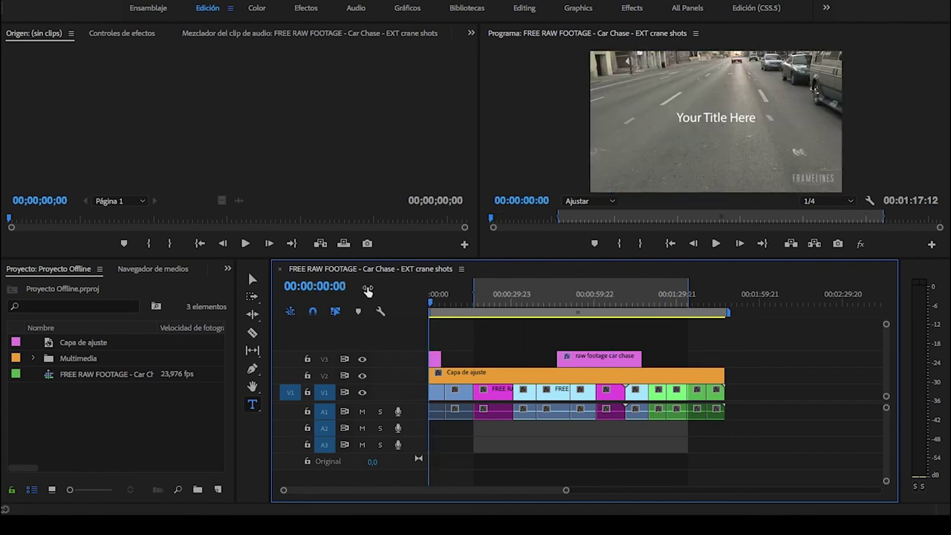
click(445, 298)
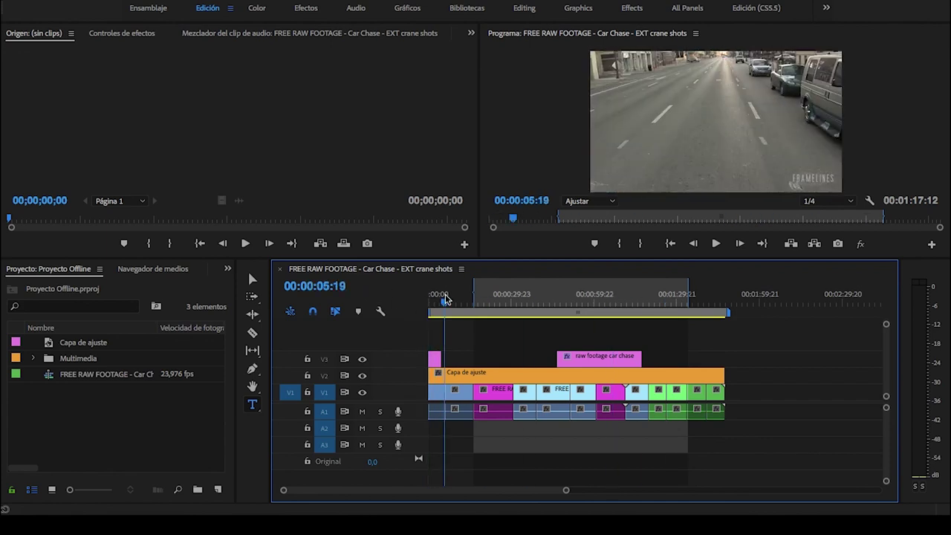
click(450, 302)
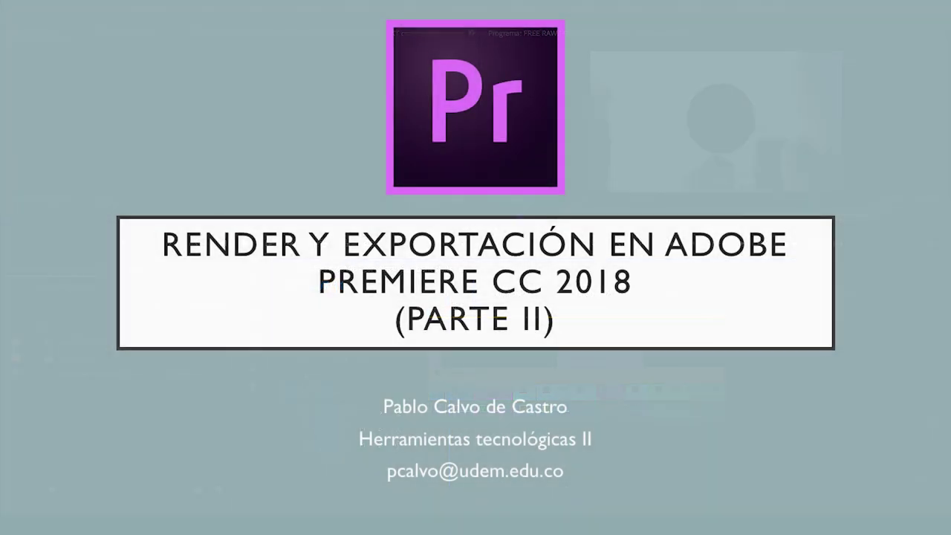